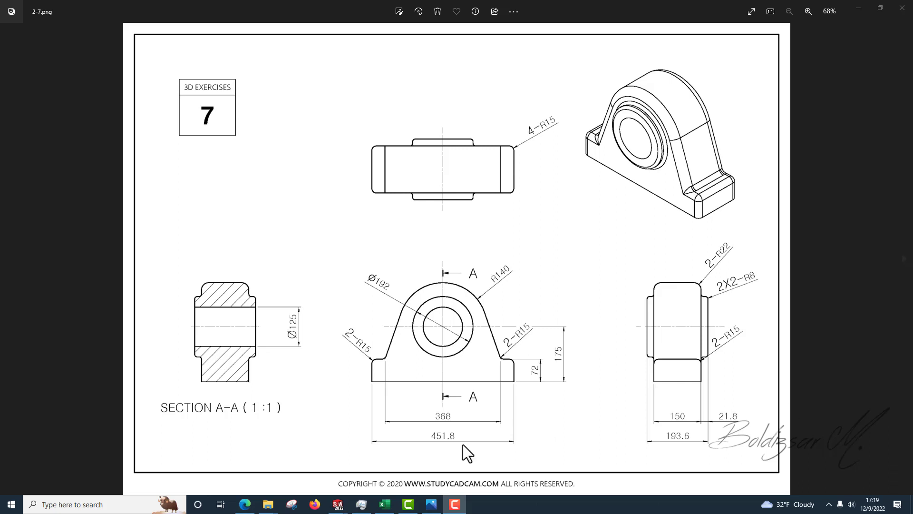
# - Switch from the reference drawing to SOLIDWORKS and start a sketch on the Front Plane
pyautogui.click(858, 9)
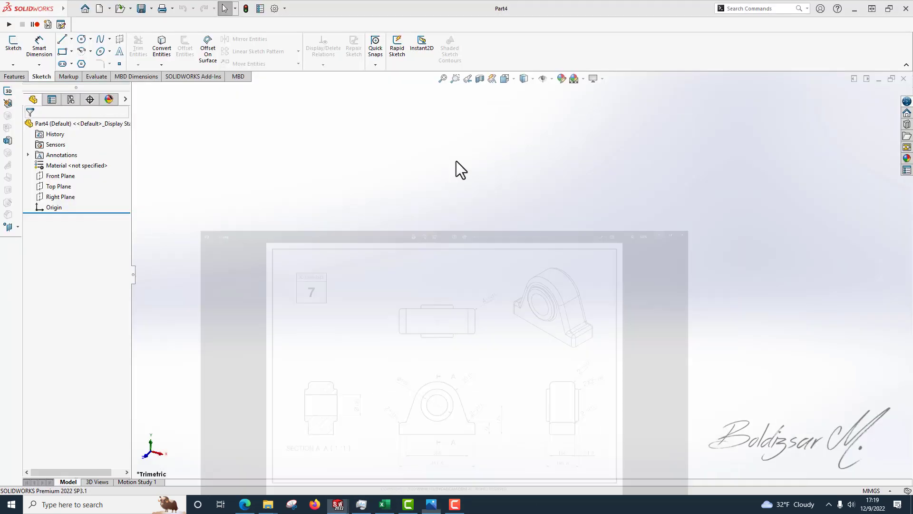
pyautogui.click(64, 176)
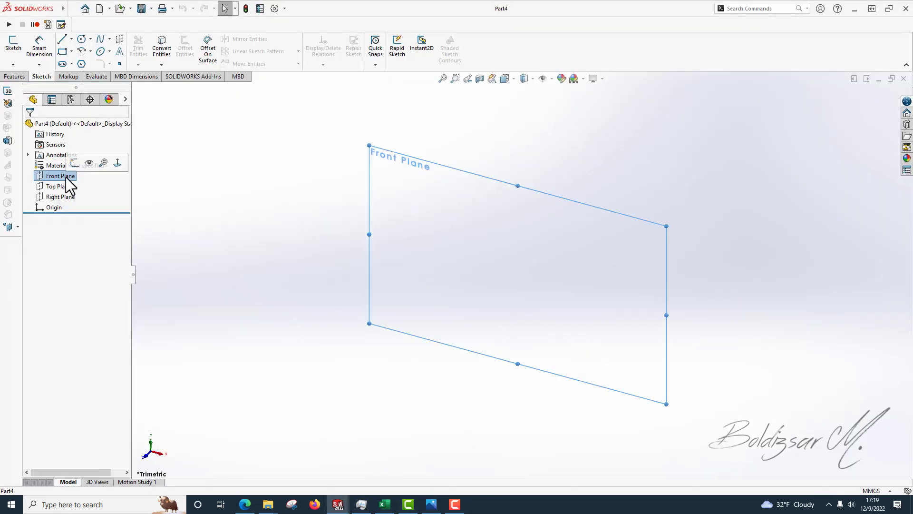
pyautogui.click(82, 164)
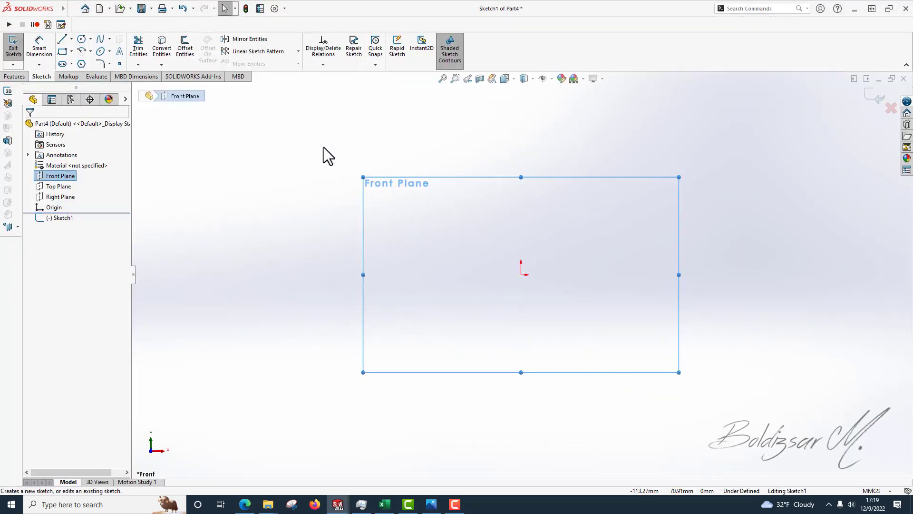
# - Draw a vertical centerline about 77 mm long straight down from the origin
pyautogui.click(72, 39)
pyautogui.click(75, 59)
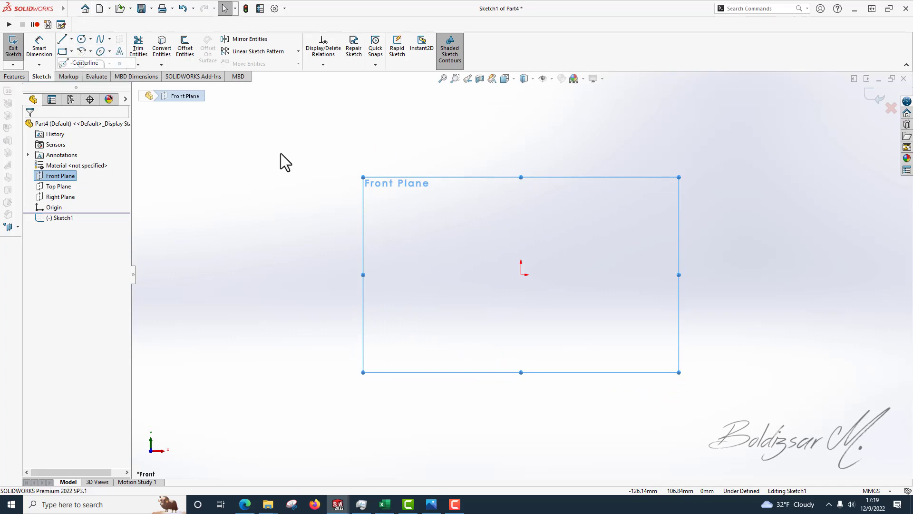
pyautogui.click(520, 274)
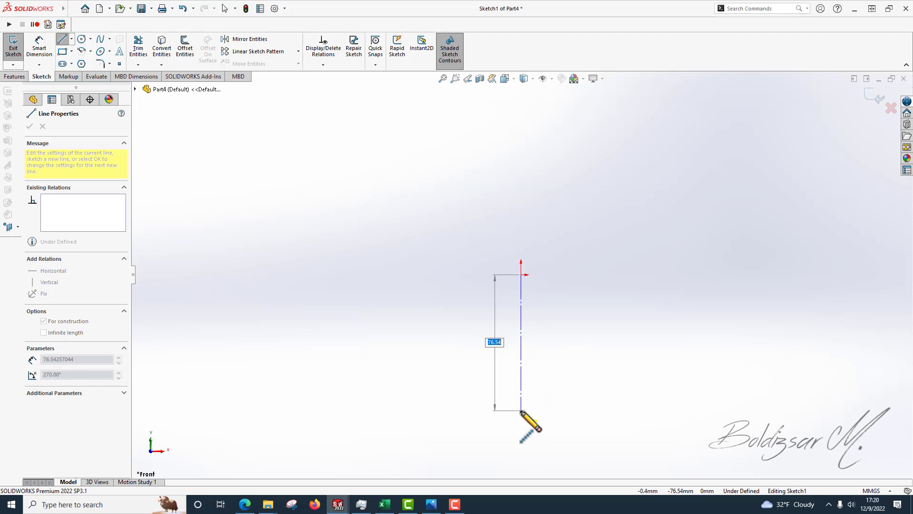
pyautogui.click(521, 410)
pyautogui.press('Escape')
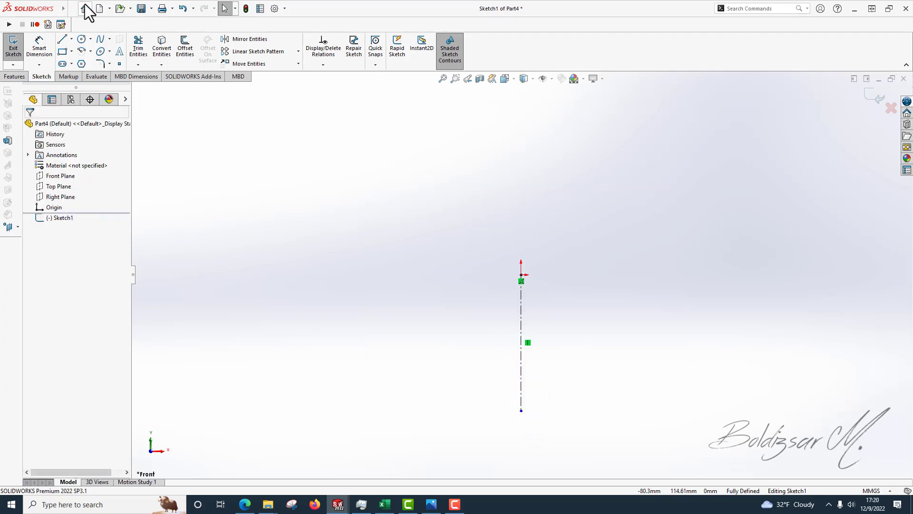
# - Draw two concentric circles centred on the origin, about 32 mm and 68 mm in diameter
pyautogui.click(82, 40)
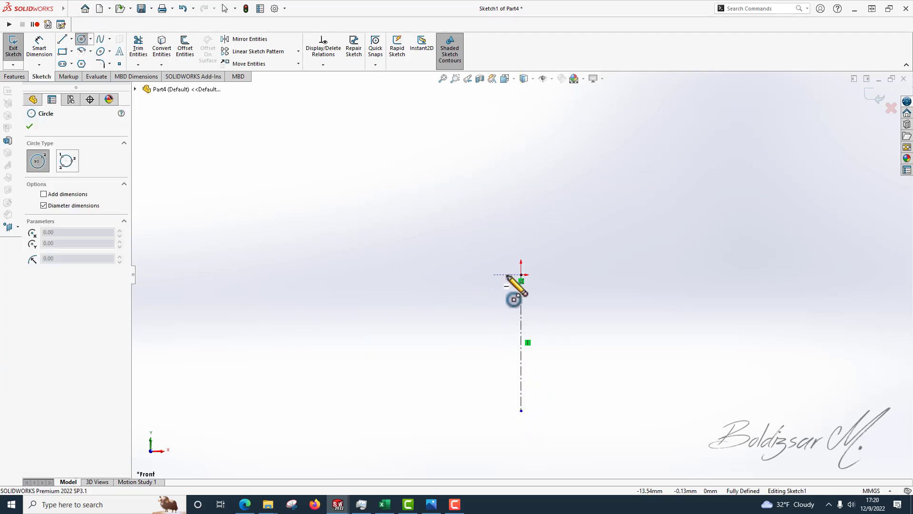
pyautogui.click(521, 275)
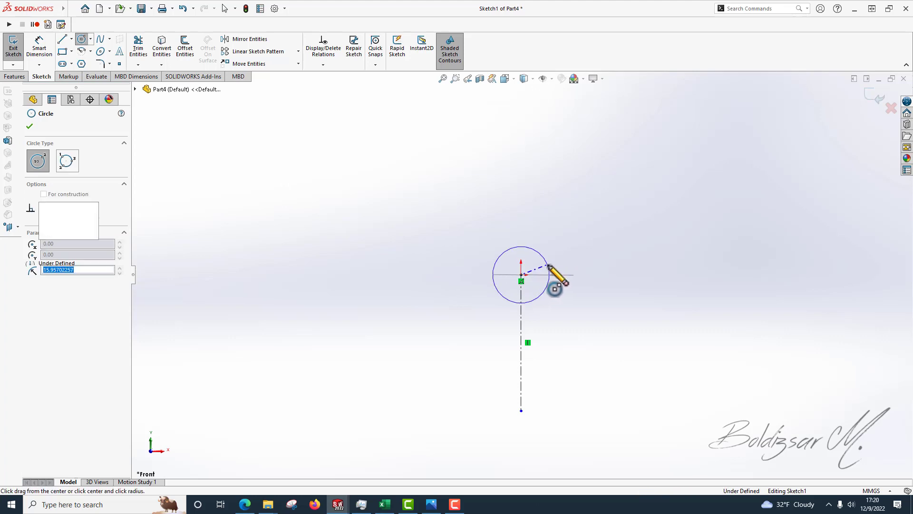
pyautogui.click(548, 271)
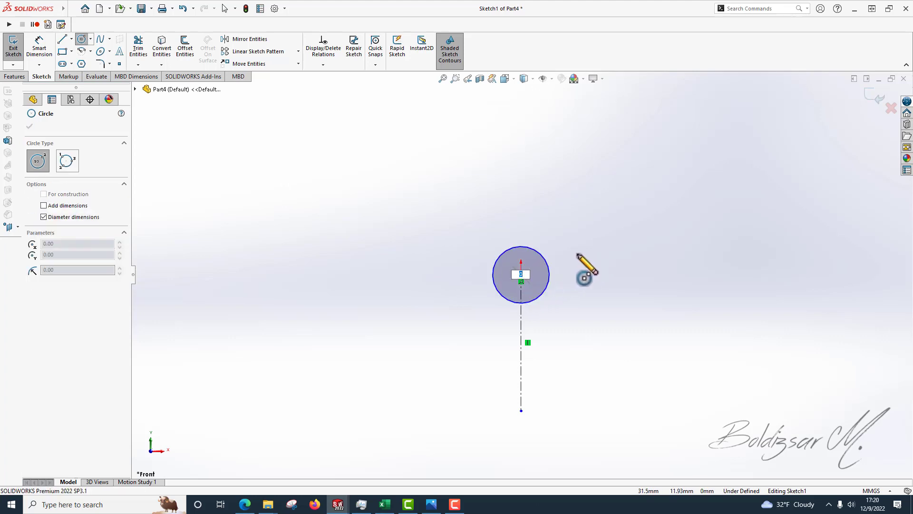
pyautogui.press('Escape')
pyautogui.click(78, 41)
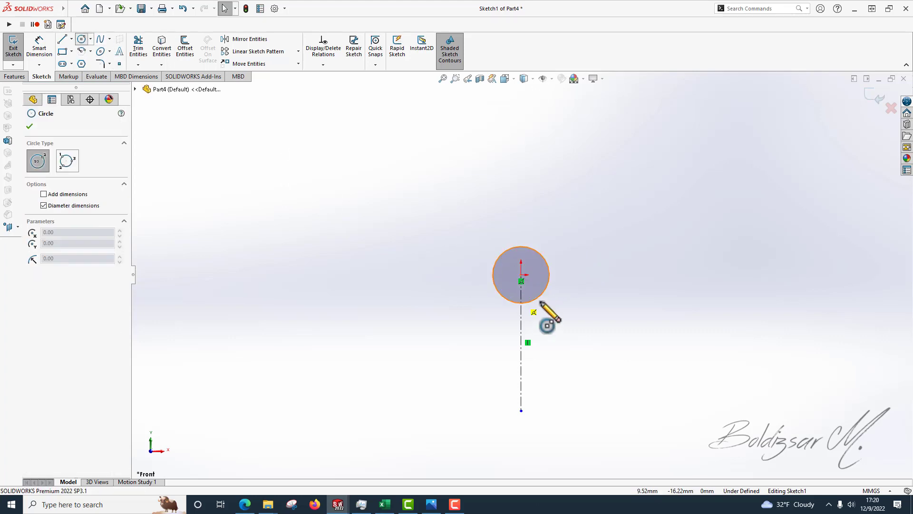
pyautogui.click(521, 275)
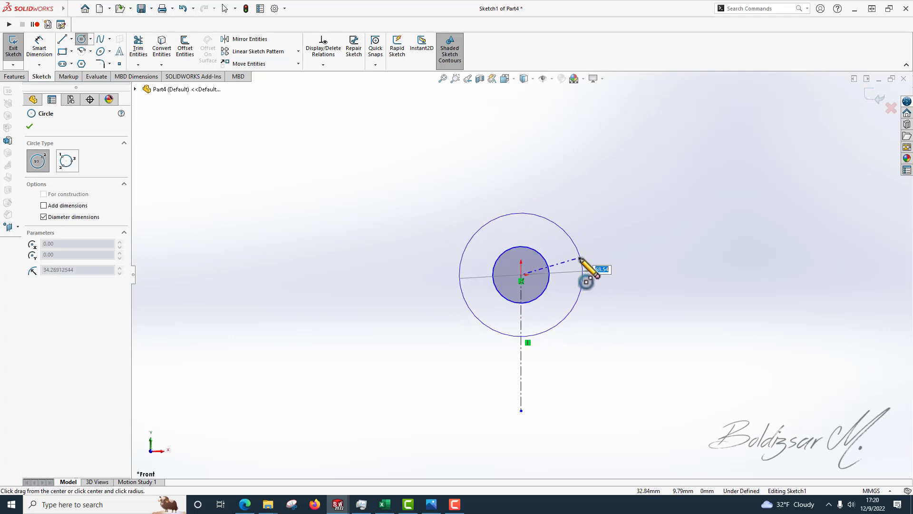
pyautogui.click(577, 257)
pyautogui.press('Escape')
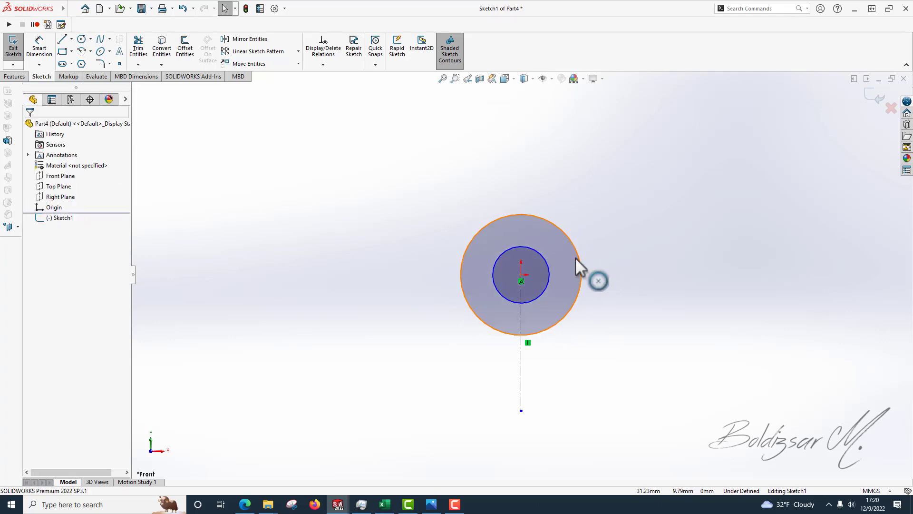
# - Dimension the inner circle's diameter as 125 mm
pyautogui.press('d')
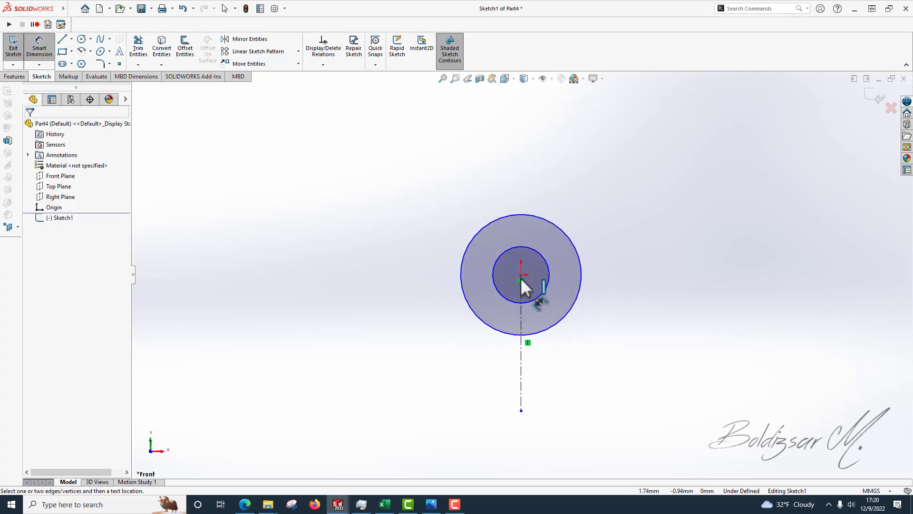
pyautogui.click(546, 261)
pyautogui.click(640, 233)
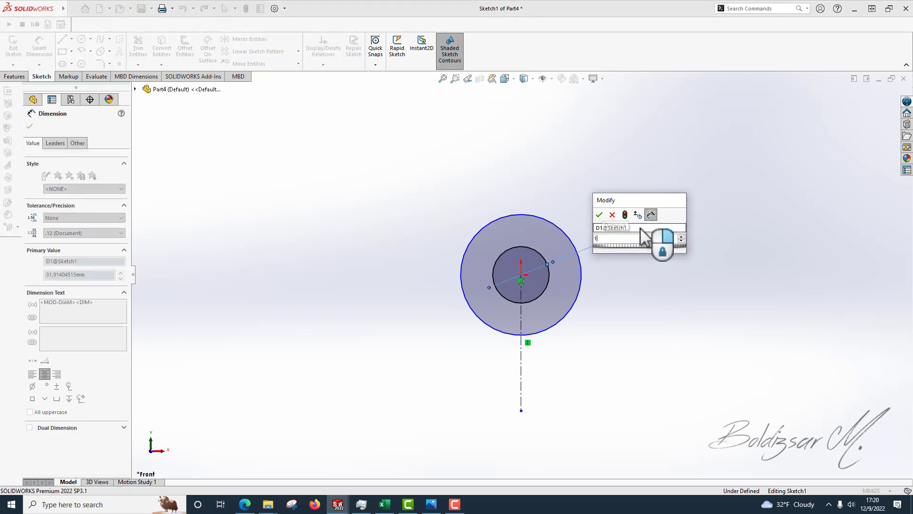
pyautogui.write('125')
pyautogui.press('Return')
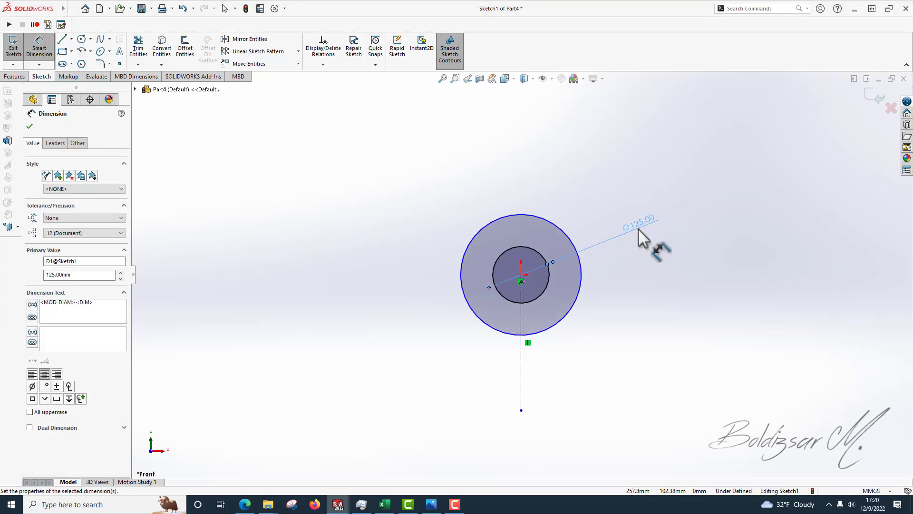
# - Dimension the outer circle's diameter as 280 mm
pyautogui.click(568, 239)
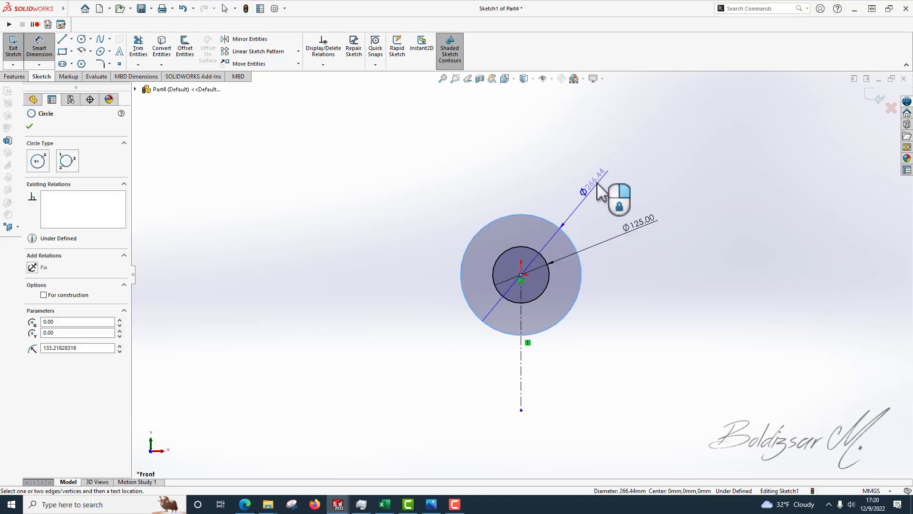
pyautogui.click(600, 183)
pyautogui.write('2')
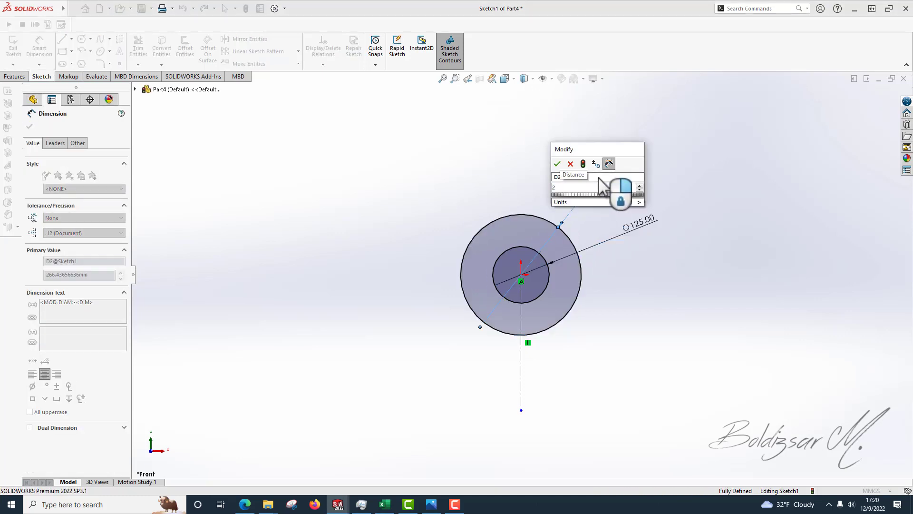
pyautogui.write('80')
pyautogui.press('Return')
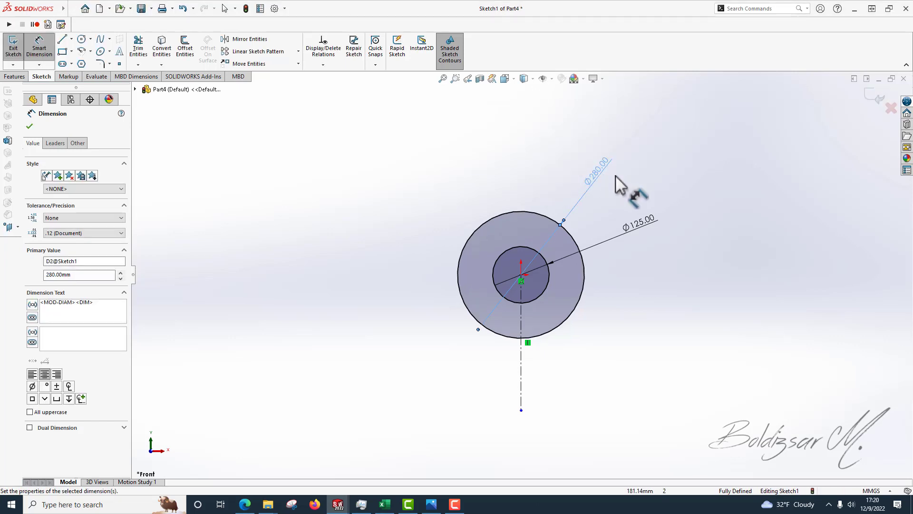
# - Draw the left half outline from below the centerline: base about 371 mm, vertical about 117 mm, short ledge, and slanted line tangent to the outer circle
pyautogui.click(62, 40)
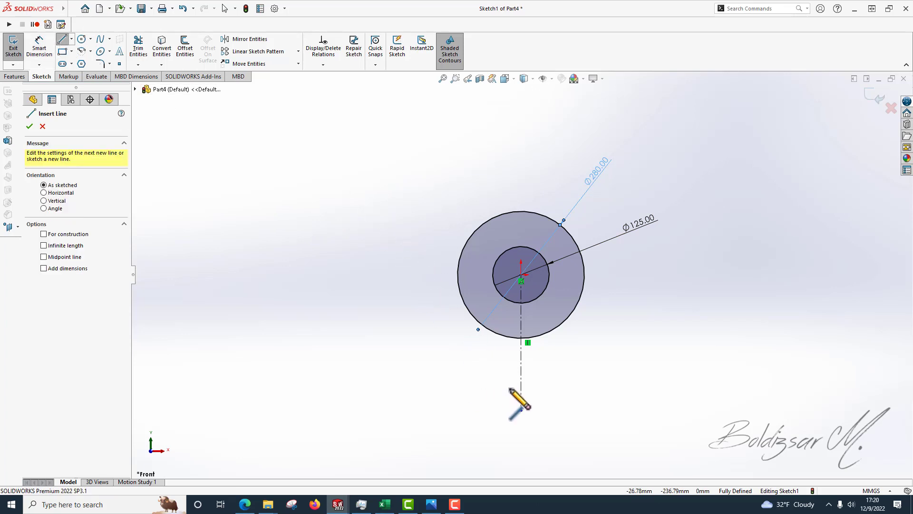
pyautogui.moveTo(517, 404); pyautogui.dragTo(519, 409)
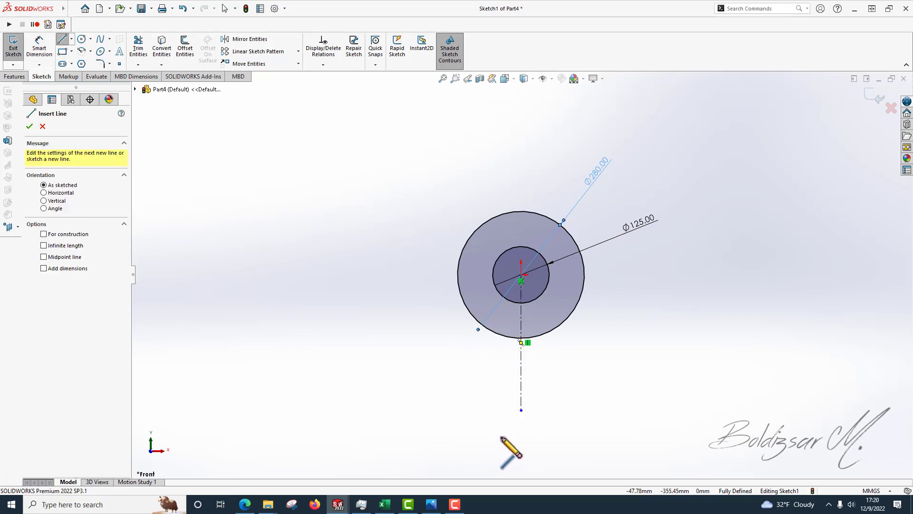
pyautogui.click(521, 450)
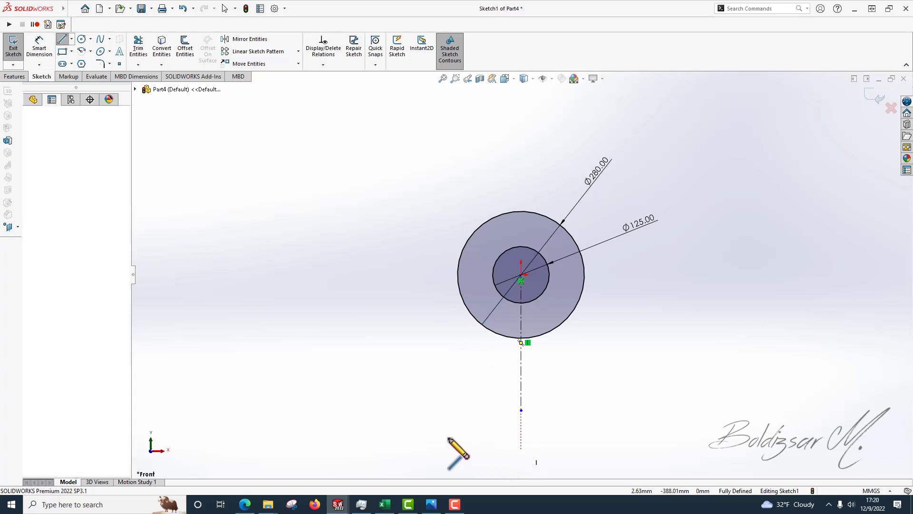
pyautogui.press('z')
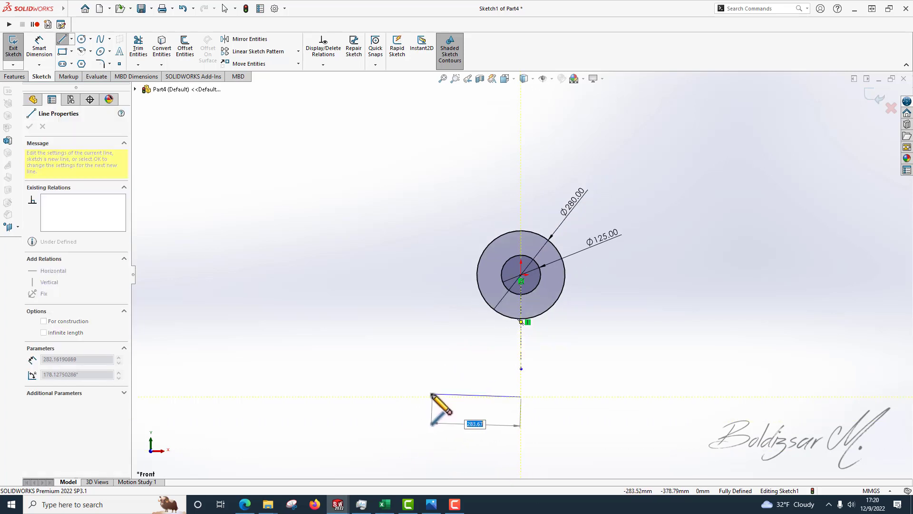
pyautogui.click(406, 397)
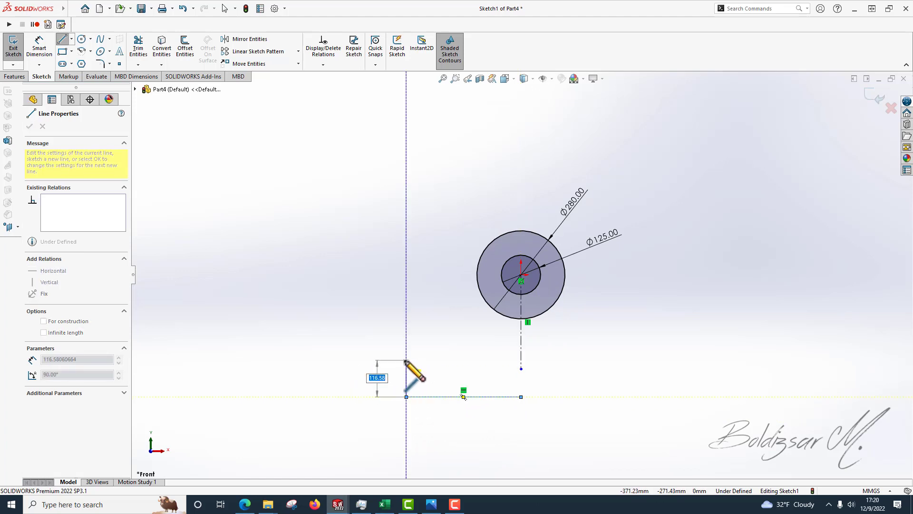
pyautogui.click(406, 360)
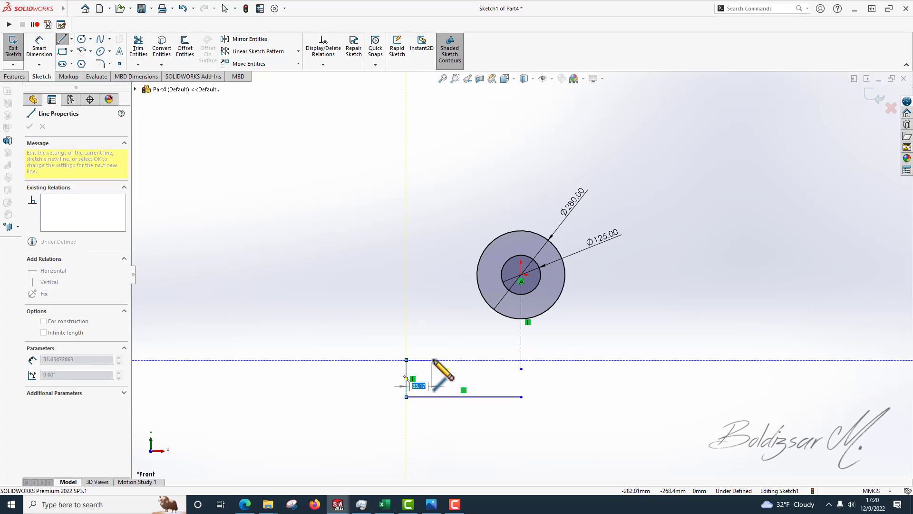
pyautogui.click(433, 360)
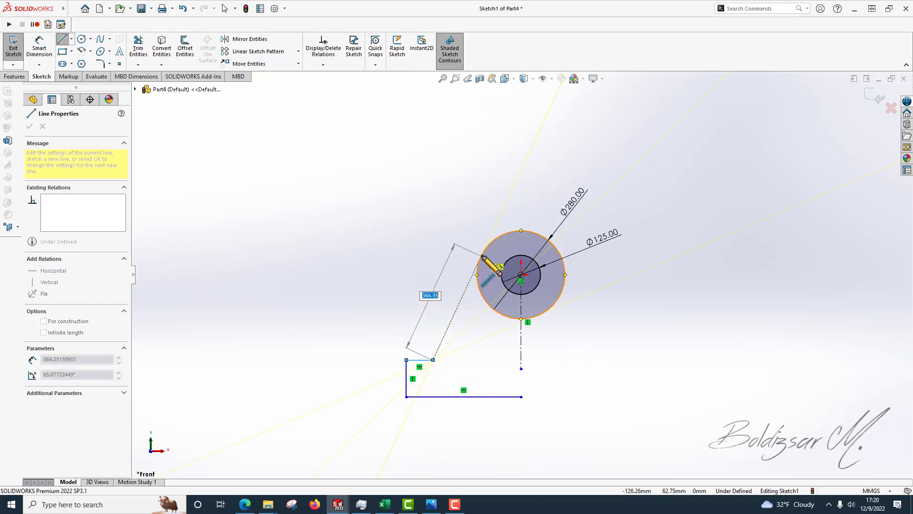
pyautogui.click(481, 256)
pyautogui.press('Escape')
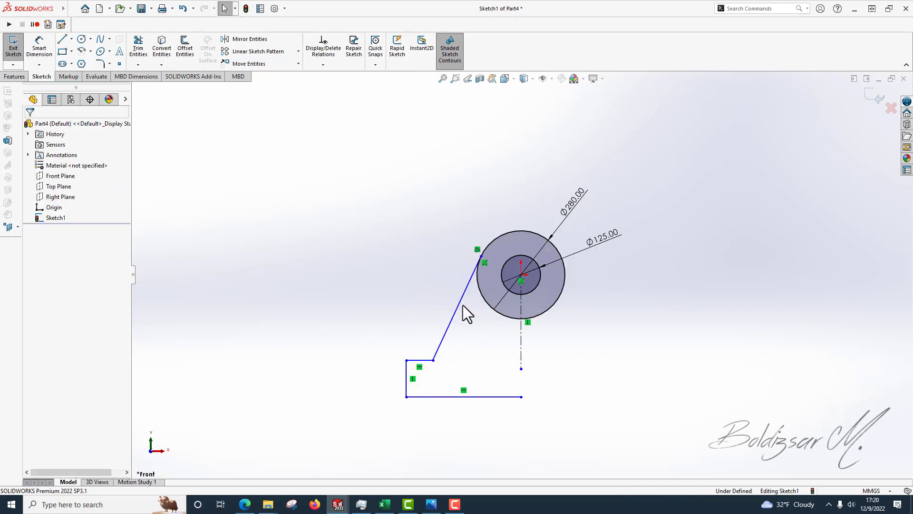
pyautogui.click(462, 302)
pyautogui.keyDown('ctrl'); pyautogui.click(501, 312); pyautogui.keyUp('ctrl')
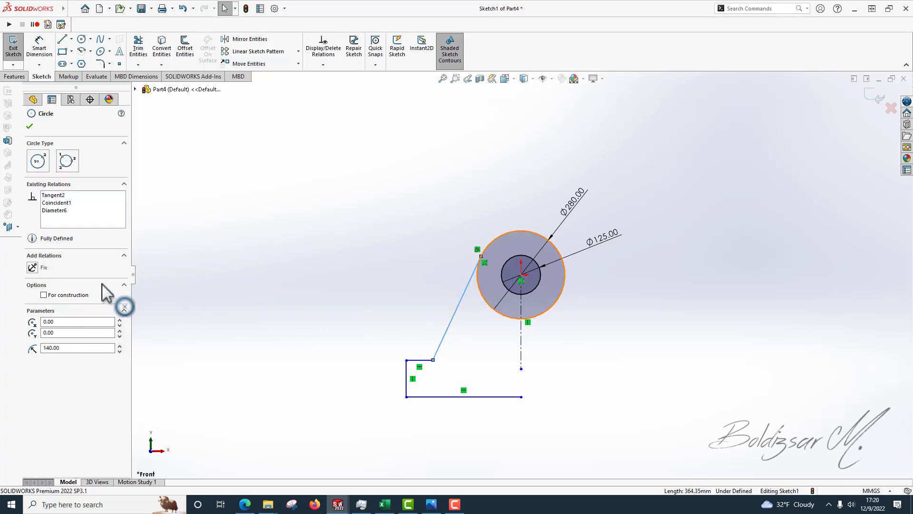
pyautogui.press('Escape')
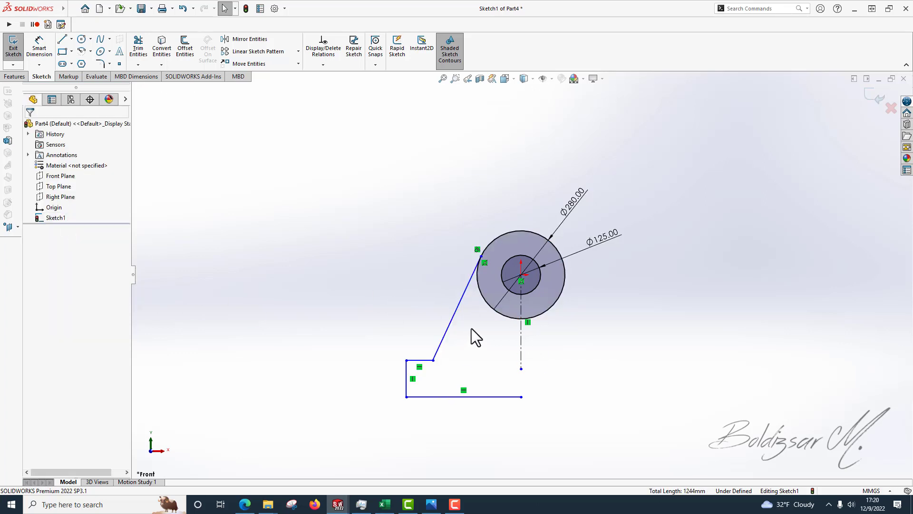
# - Dimension the height of the base's left vertical edge as 72 mm
pyautogui.press('d')
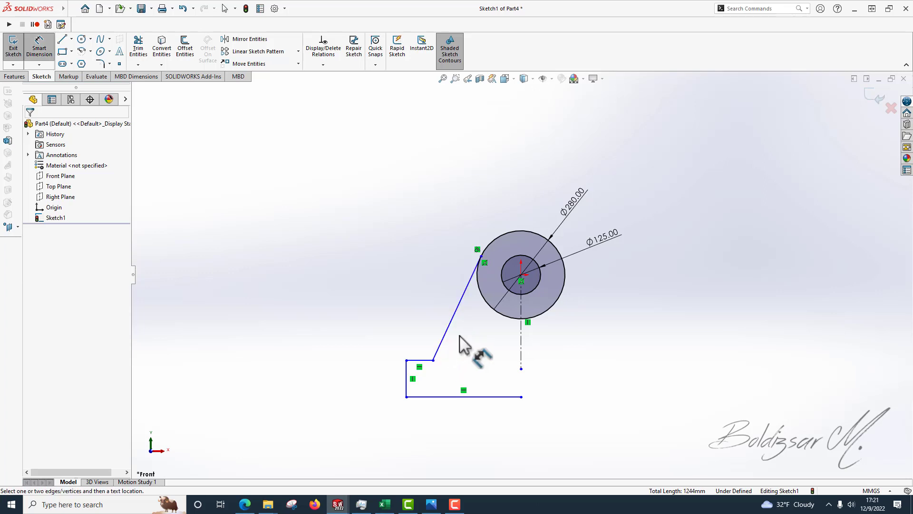
pyautogui.click(407, 378)
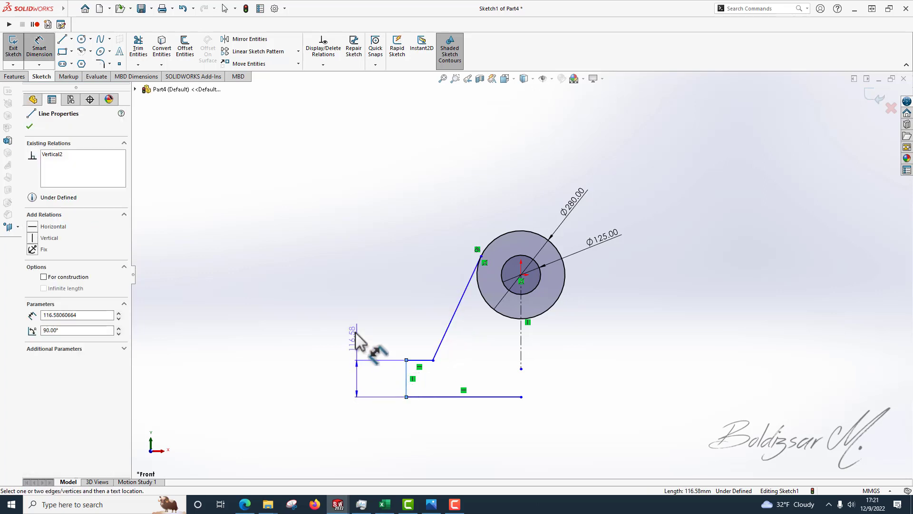
pyautogui.click(356, 341)
pyautogui.write('7')
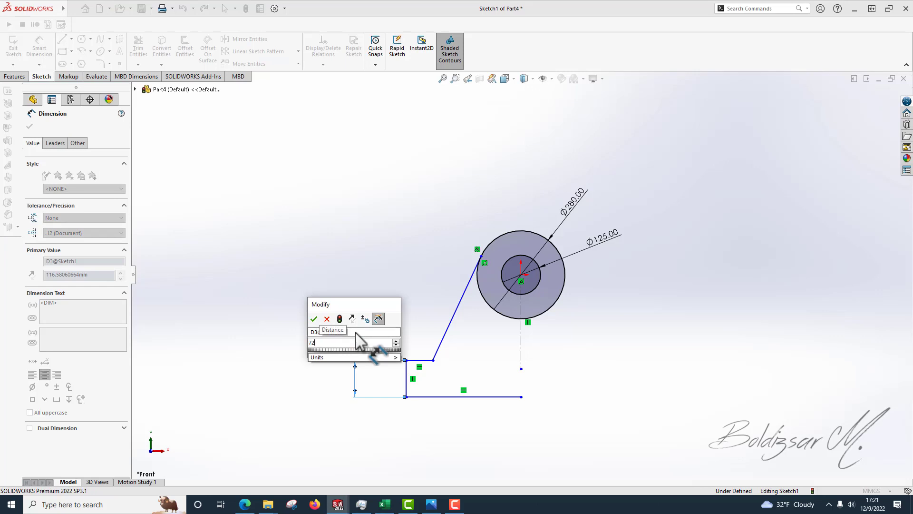
pyautogui.write('2')
pyautogui.press('Return')
pyautogui.press('Escape')
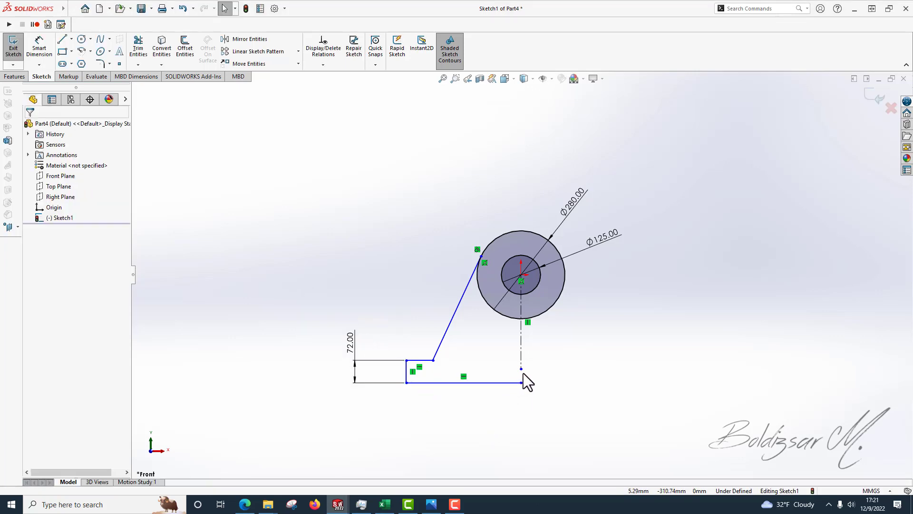
# - Extend the centerline's lower endpoint past the base line to about 408 mm below the origin
pyautogui.moveTo(520, 370); pyautogui.dragTo(521, 403)
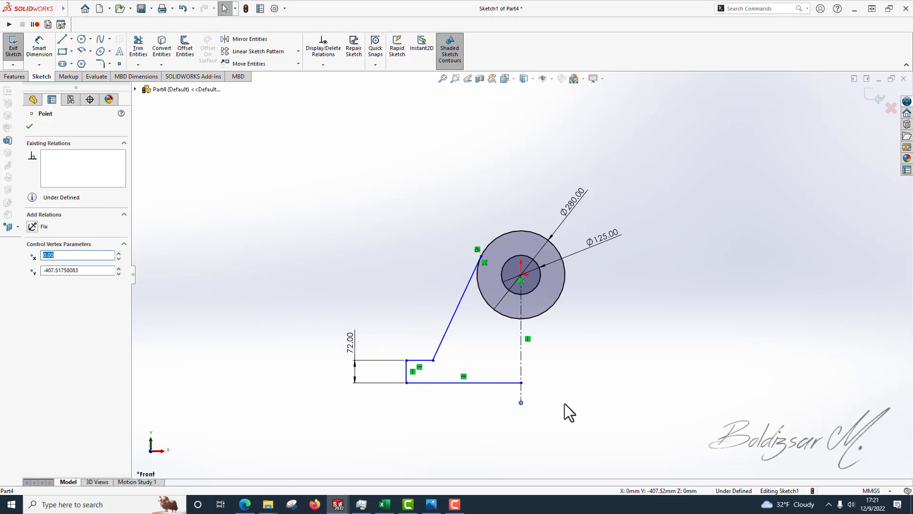
pyautogui.click(556, 396)
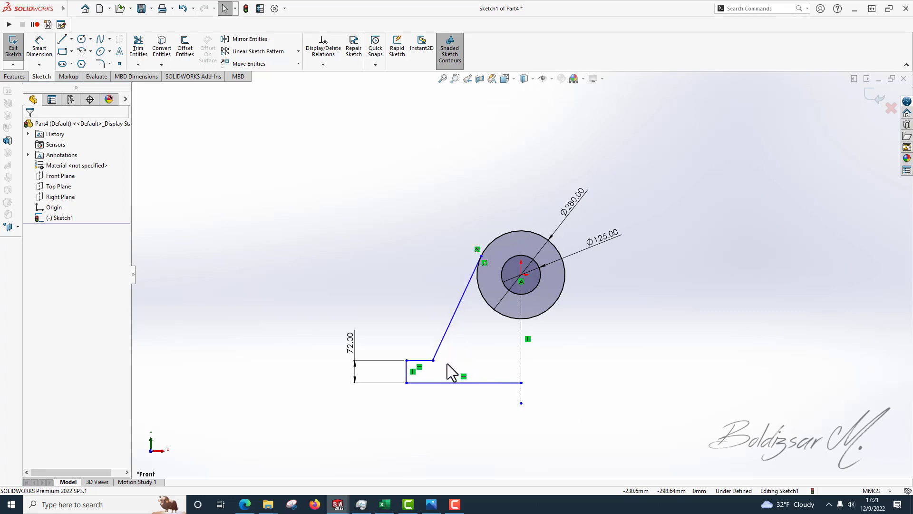
# - Dimension the base's full width as 451.8 mm, doubled across the centerline from the left vertical edge
pyautogui.moveTo(500, 458); pyautogui.dragTo(501, 437, button='right')
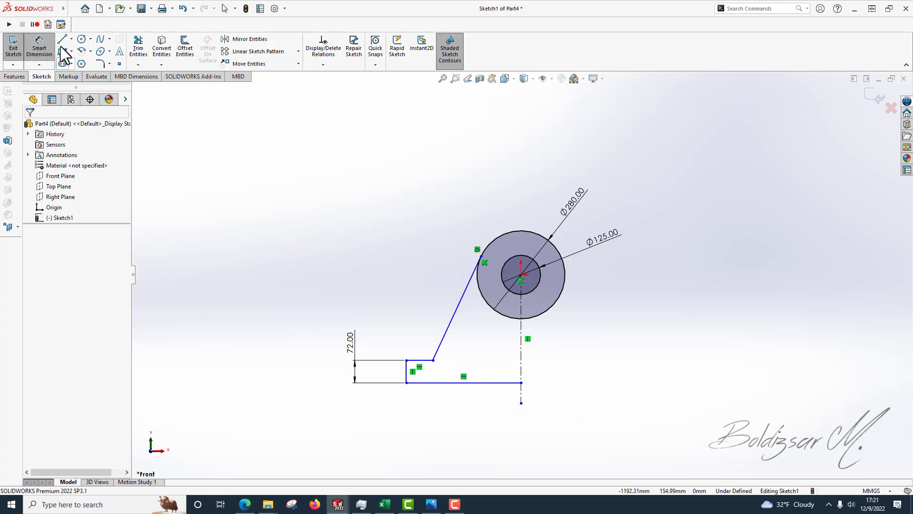
pyautogui.click(40, 47)
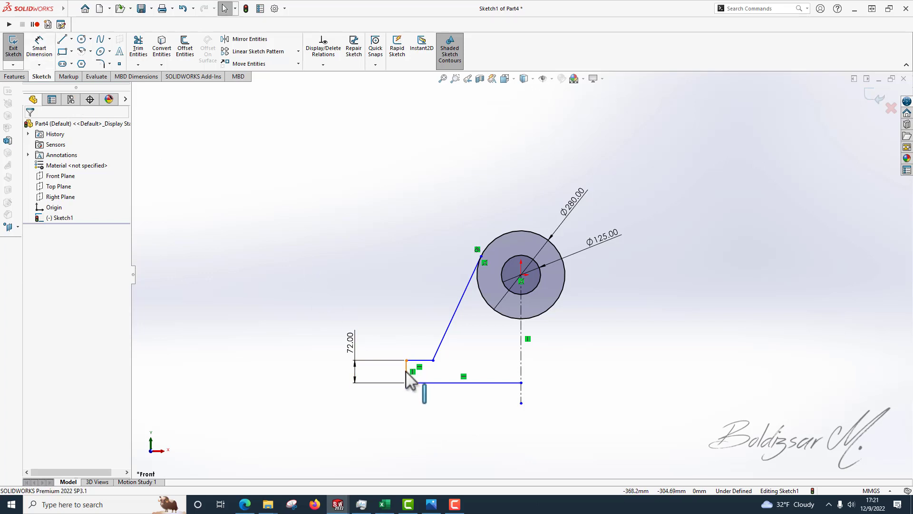
pyautogui.click(40, 48)
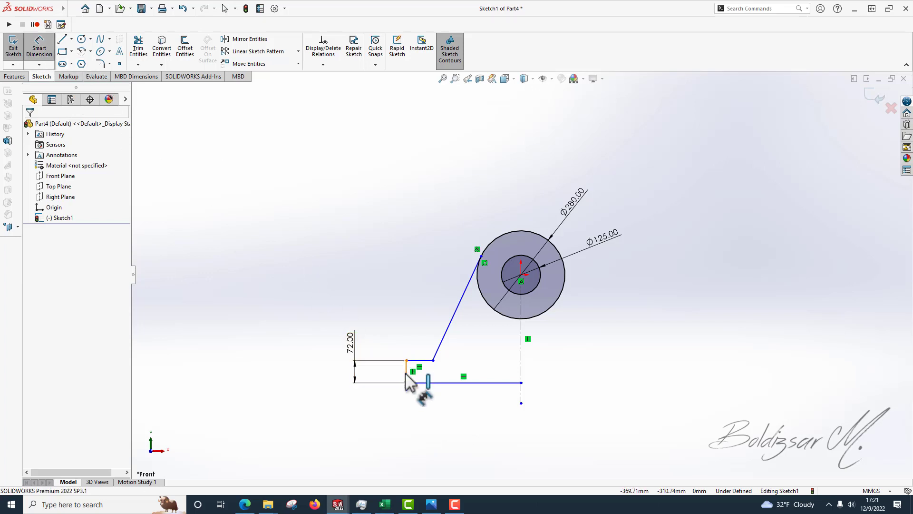
pyautogui.click(520, 374)
pyautogui.click(521, 365)
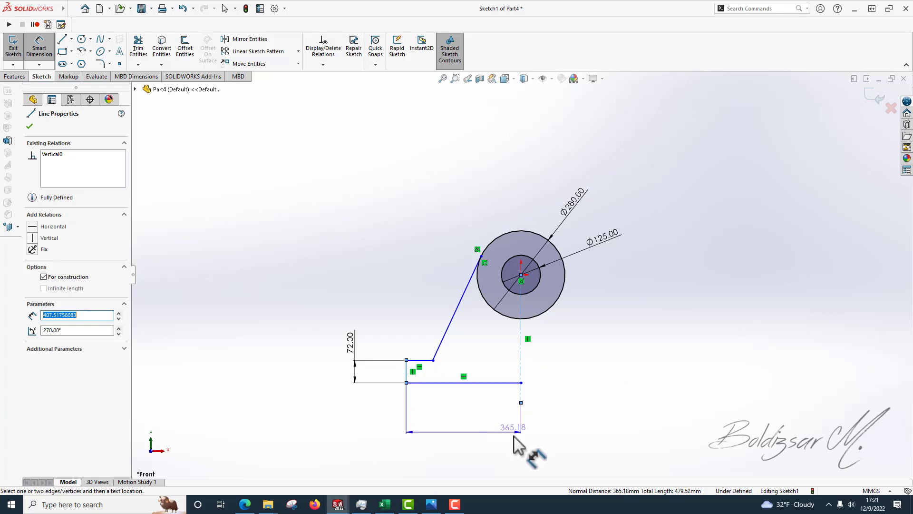
pyautogui.click(539, 454)
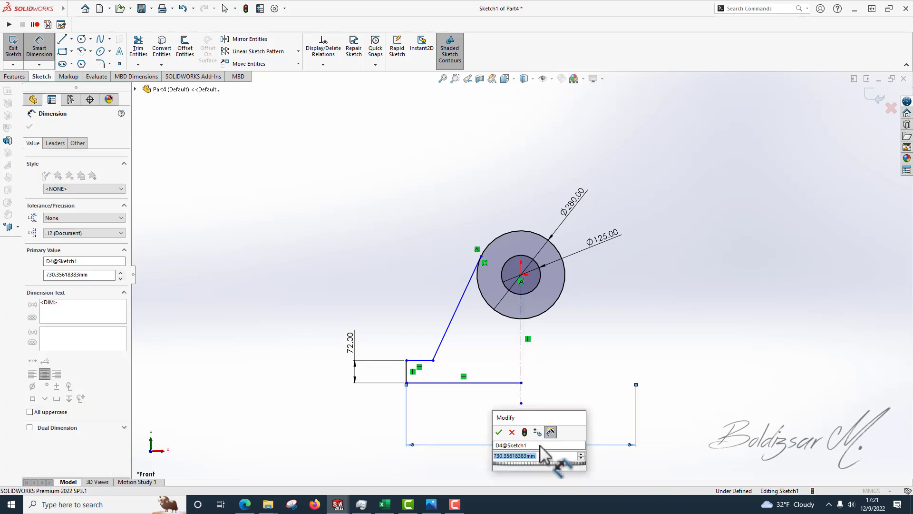
pyautogui.write('451.8')
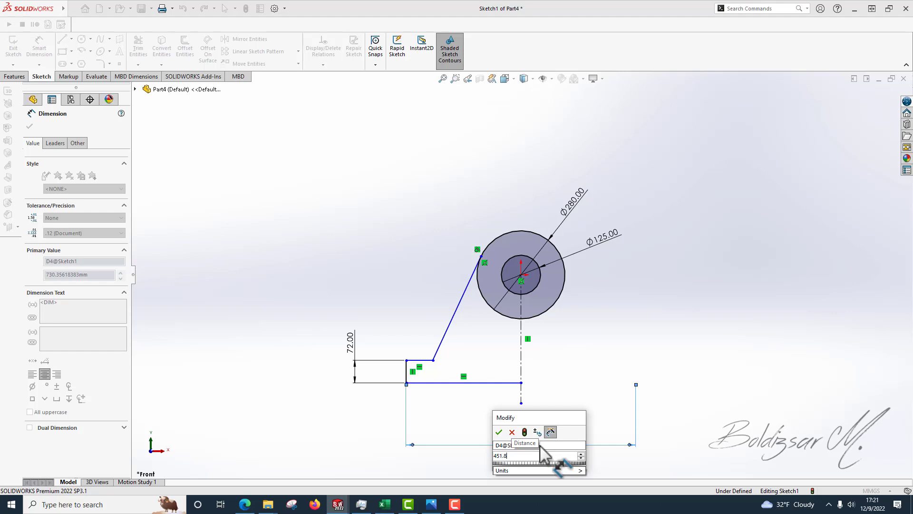
pyautogui.press('Return')
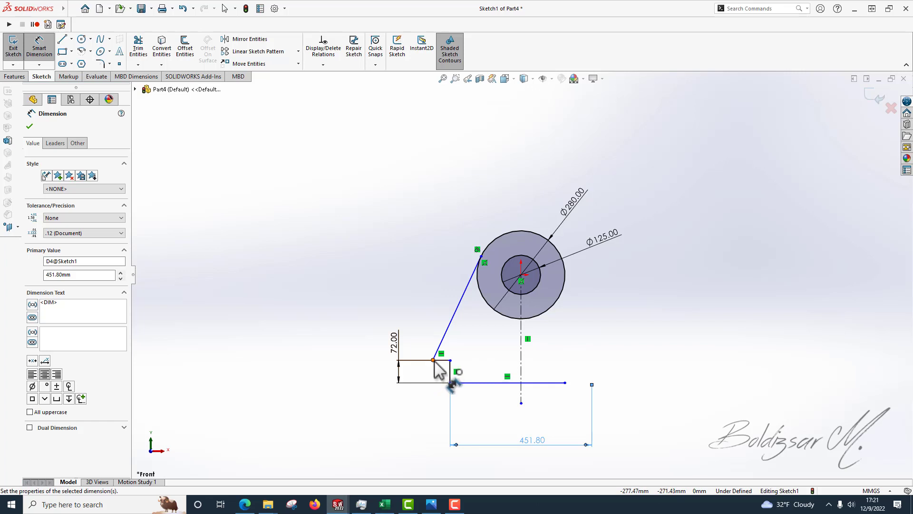
# - Move the corner between the ledge and the slanted line inward to about 160 mm left of the centerline
pyautogui.click(433, 360)
pyautogui.press('Escape')
pyautogui.press('Escape')
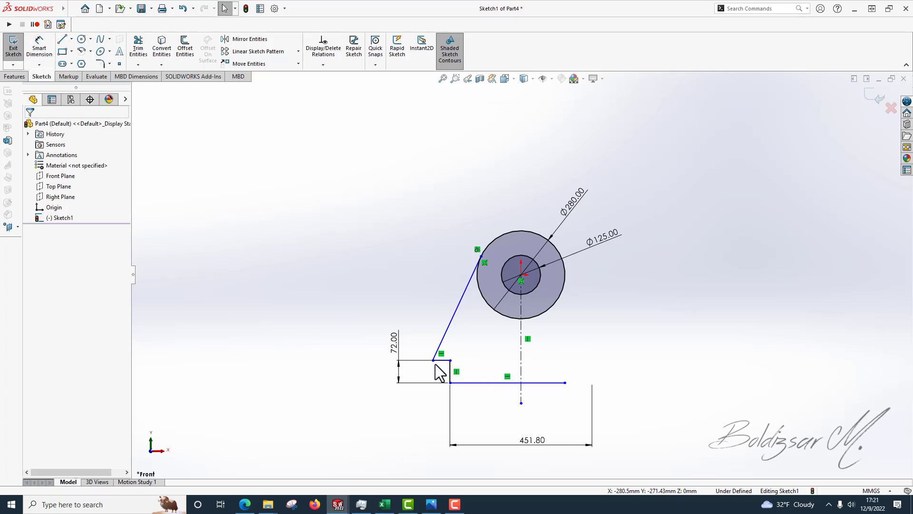
pyautogui.moveTo(433, 360); pyautogui.dragTo(471, 357)
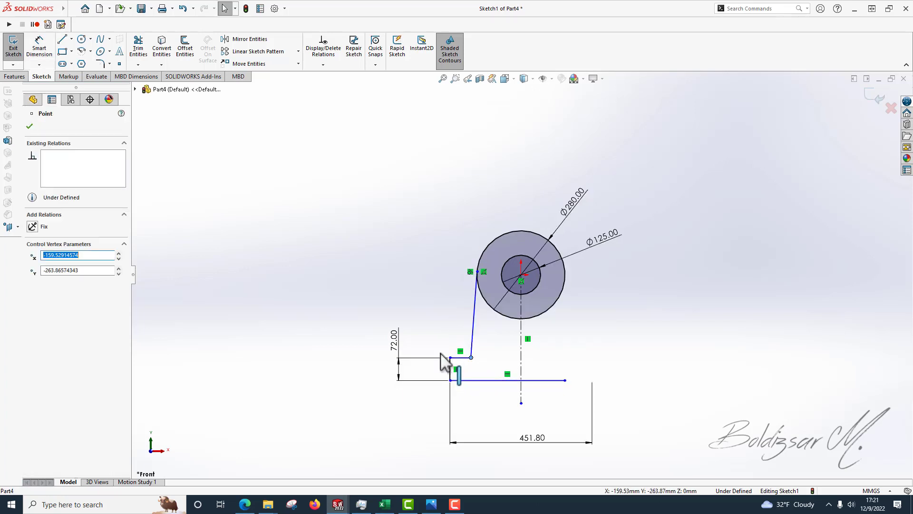
pyautogui.press('Escape')
# - Dimension the full width between the ledge's inner corners as 368 mm, doubled across the centerline
pyautogui.click(39, 47)
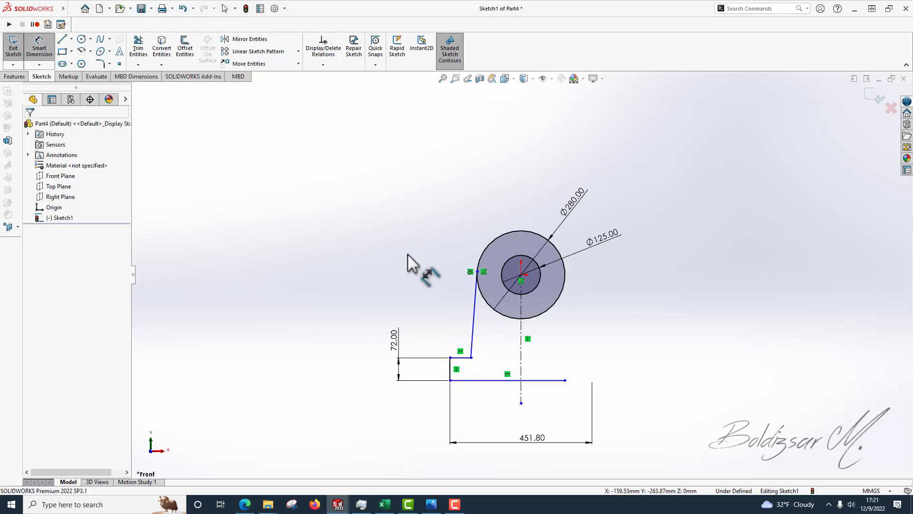
pyautogui.click(471, 358)
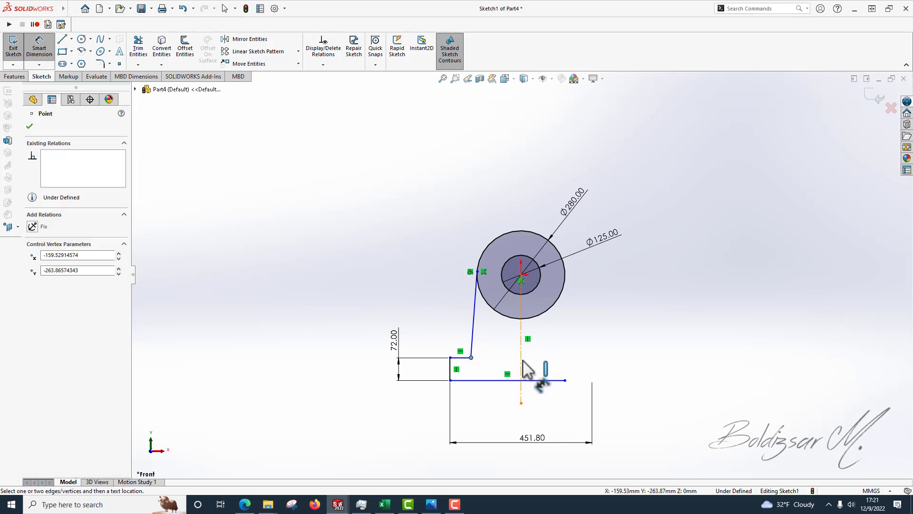
pyautogui.click(521, 386)
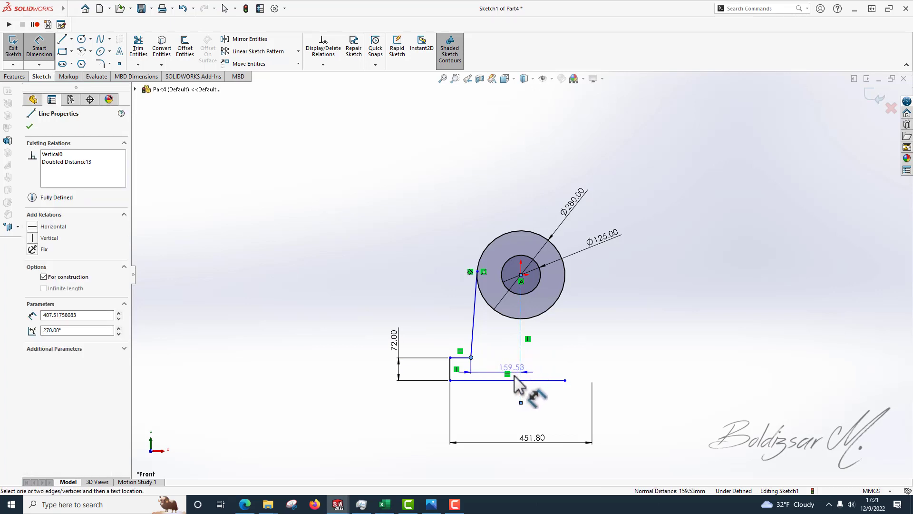
pyautogui.click(545, 418)
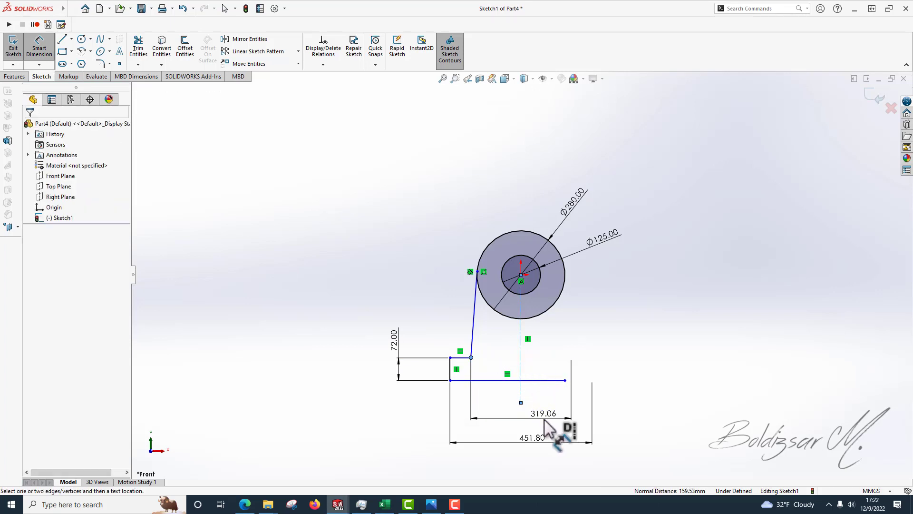
pyautogui.write('368')
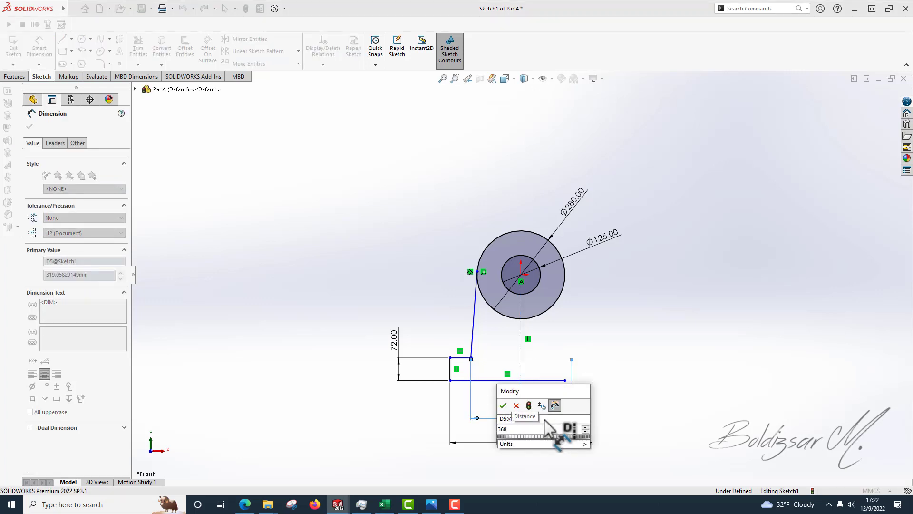
pyautogui.press('Return')
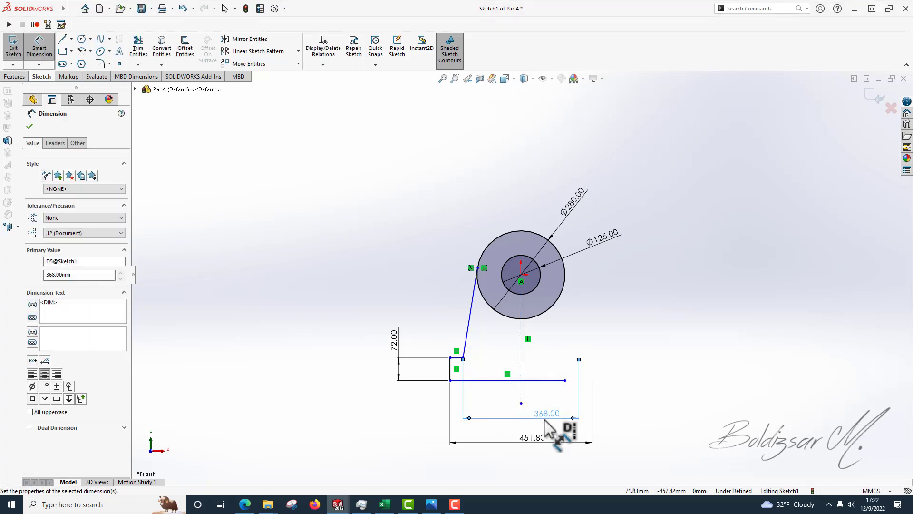
pyautogui.press('Escape')
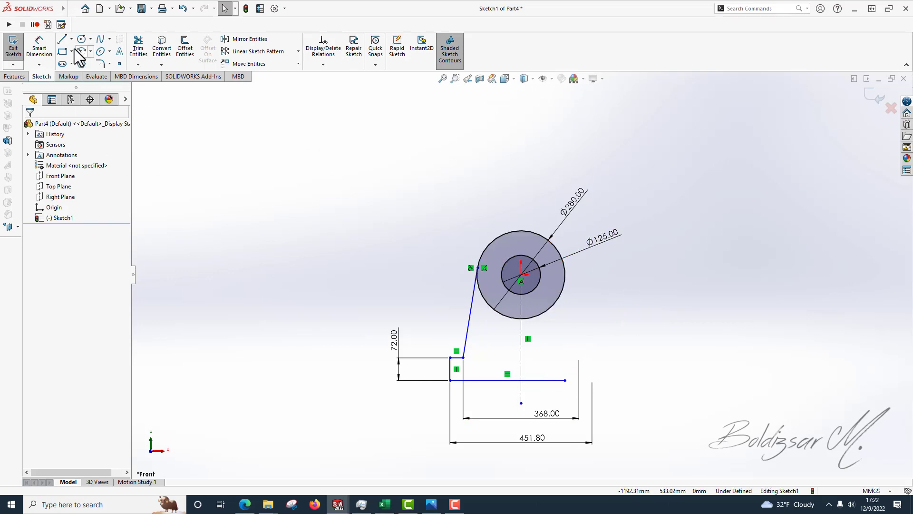
# - Dimension the vertical distance from the circles' center to the base line as 175 mm
pyautogui.click(42, 42)
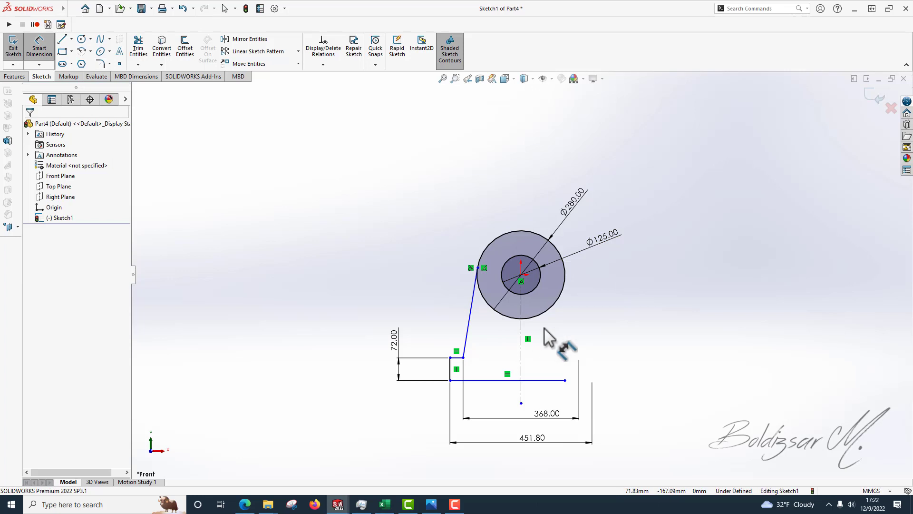
pyautogui.click(522, 276)
pyautogui.click(535, 381)
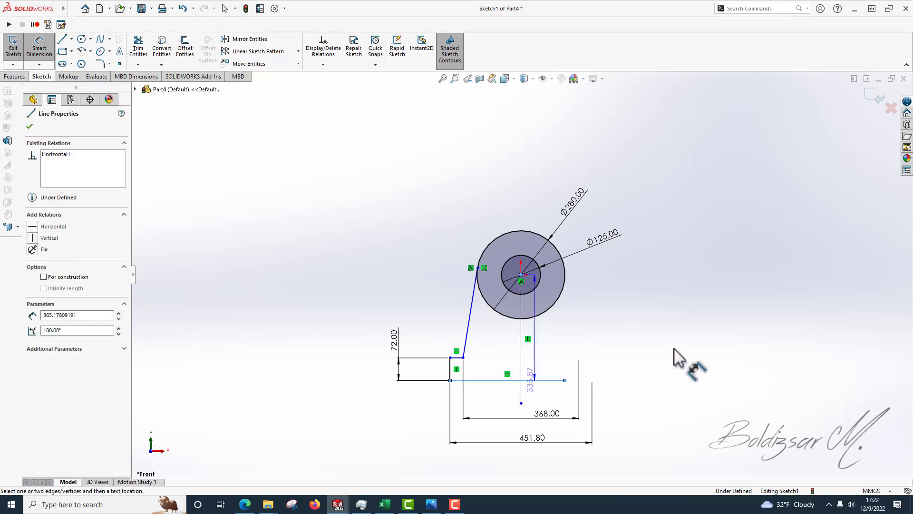
pyautogui.click(699, 347)
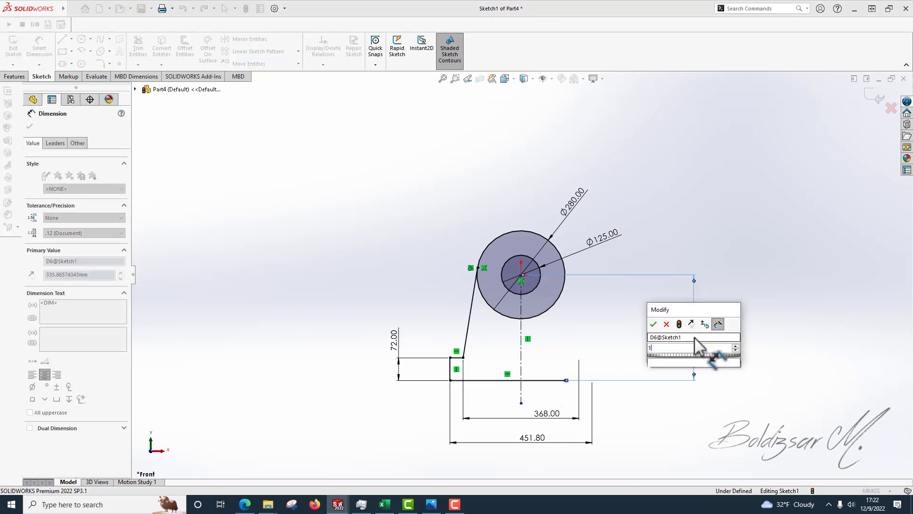
pyautogui.write('175')
pyautogui.press('Return')
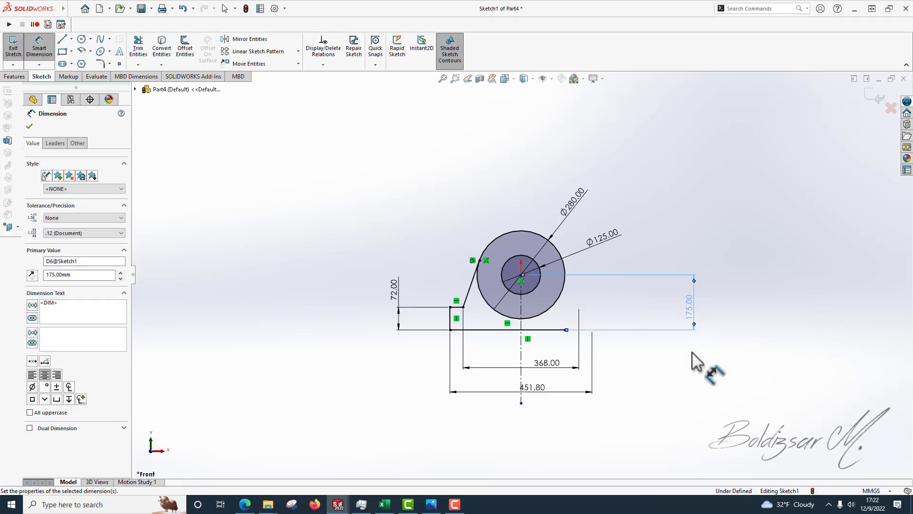
pyautogui.press('Escape')
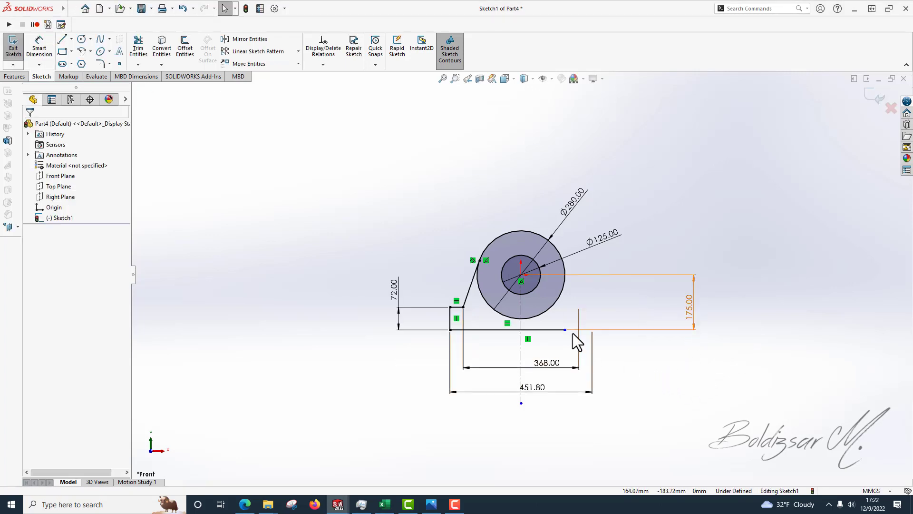
# - Move the base line's free right endpoint onto the vertical centerline
pyautogui.scroll(-1, 532, 342)
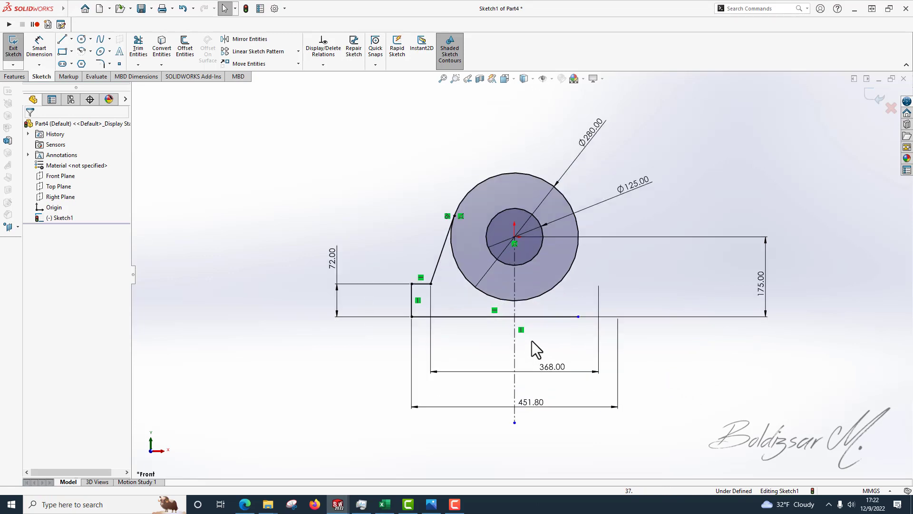
pyautogui.scroll(-1, 532, 338)
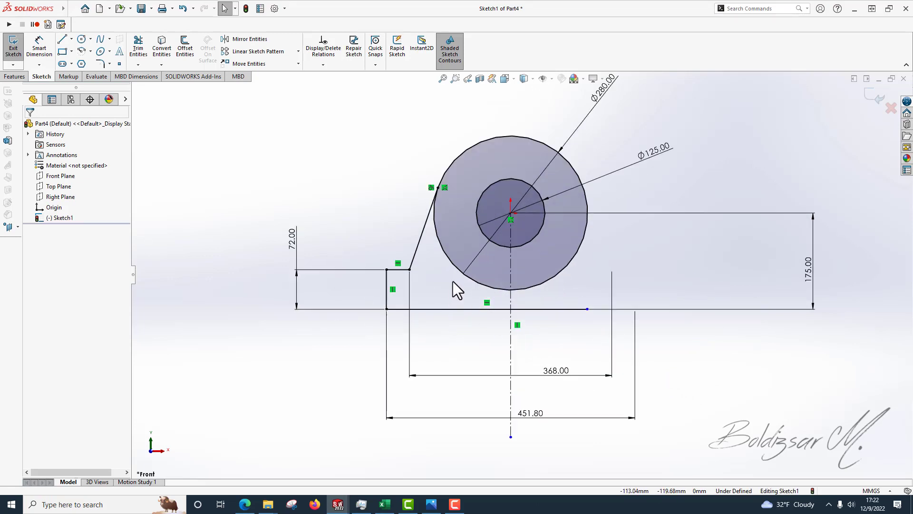
pyautogui.moveTo(588, 310)
pyautogui.mouseDown()
pyautogui.moveTo(534, 322)
pyautogui.moveTo(512, 311)
pyautogui.mouseUp()
pyautogui.click(359, 293)
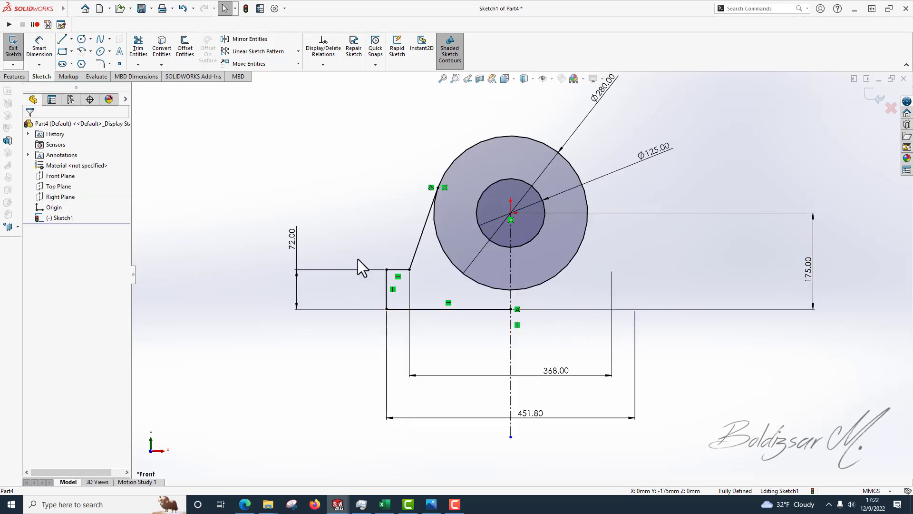
# - Mirror the four half-outline lines about the centerline and trim away the outer circle's lower arc between the slanted lines
pyautogui.click(415, 252)
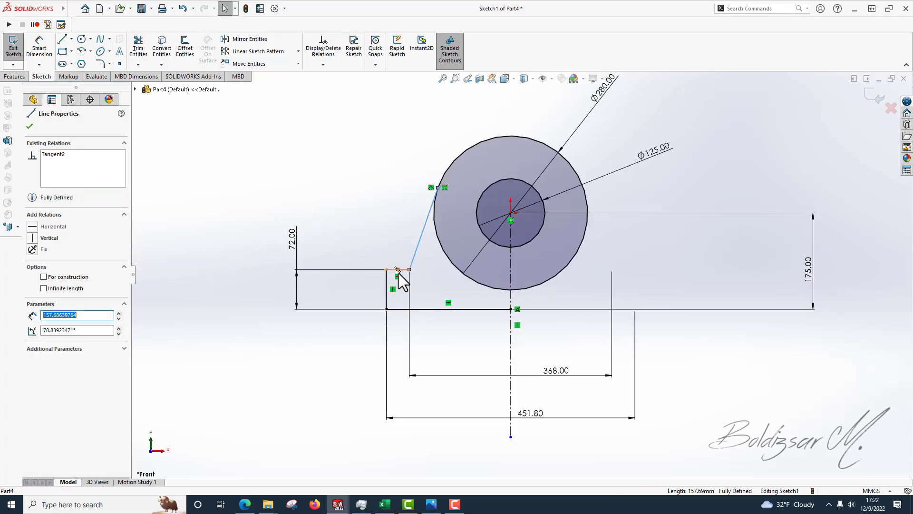
pyautogui.keyDown('ctrl'); pyautogui.click(401, 270); pyautogui.keyUp('ctrl')
pyautogui.keyDown('ctrl'); pyautogui.click(387, 292); pyautogui.keyUp('ctrl')
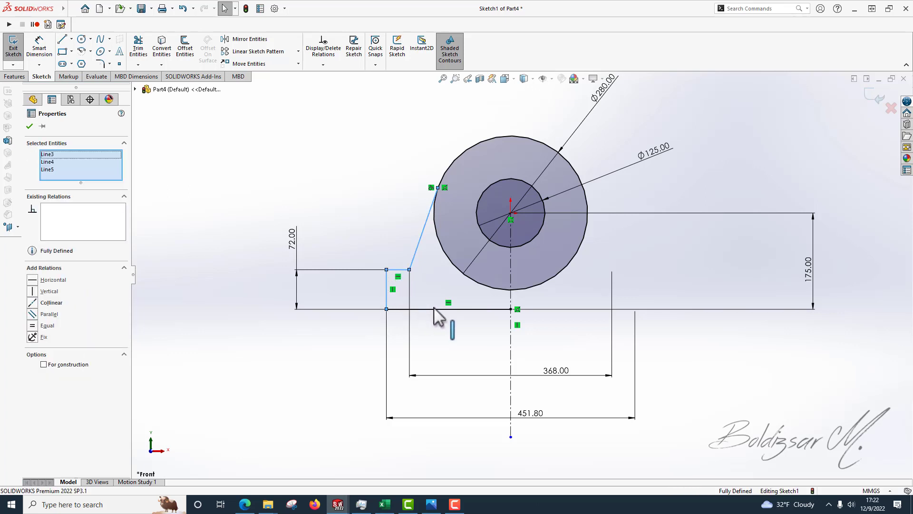
pyautogui.keyDown('ctrl'); pyautogui.click(405, 309); pyautogui.keyUp('ctrl')
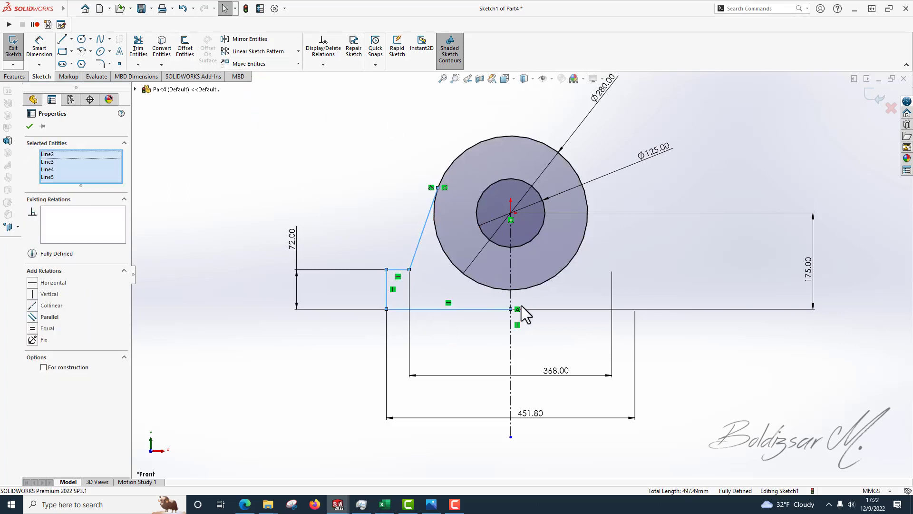
pyautogui.keyDown('ctrl'); pyautogui.click(510, 352); pyautogui.keyUp('ctrl')
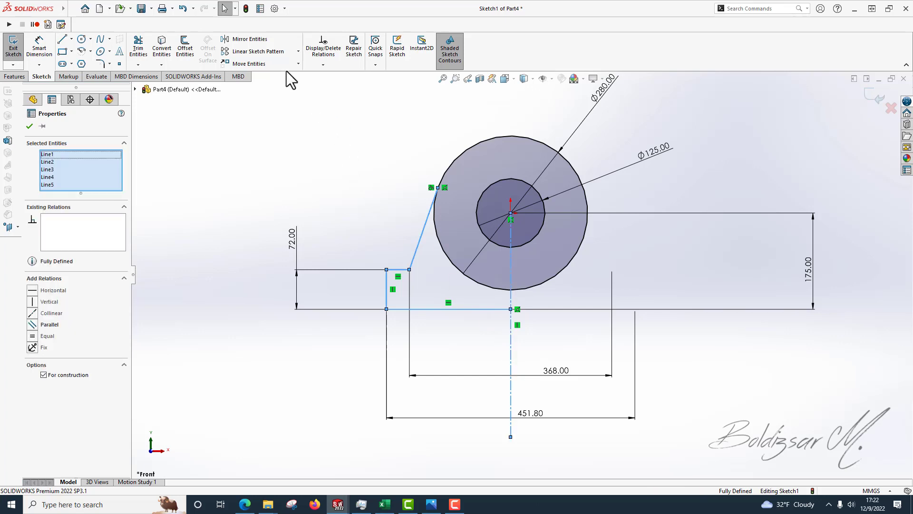
pyautogui.click(254, 41)
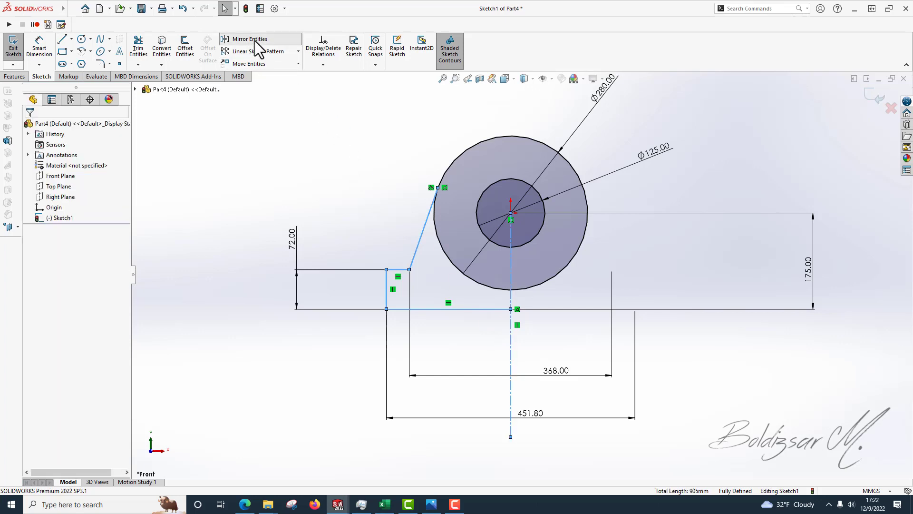
pyautogui.click(138, 50)
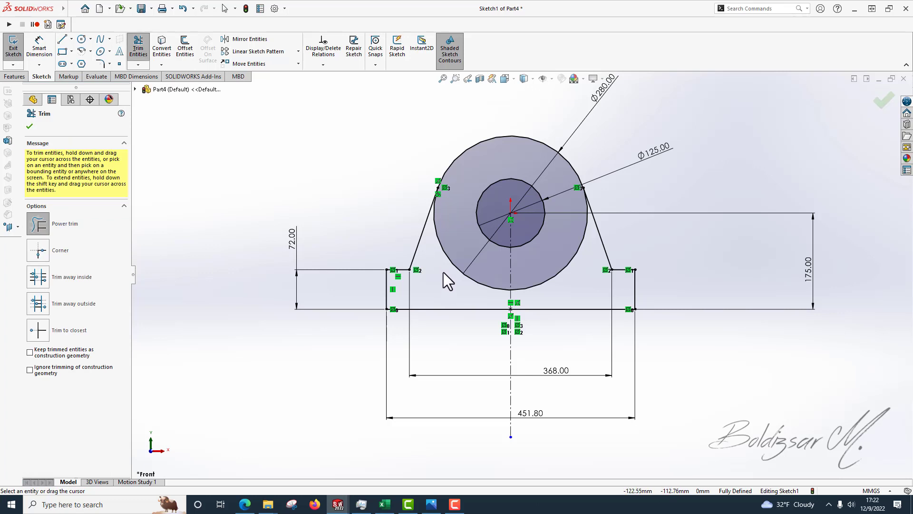
pyautogui.moveTo(449, 259)
pyautogui.mouseDown()
pyautogui.moveTo(466, 274)
pyautogui.moveTo(562, 288)
pyautogui.moveTo(549, 267)
pyautogui.moveTo(552, 275)
pyautogui.mouseUp()
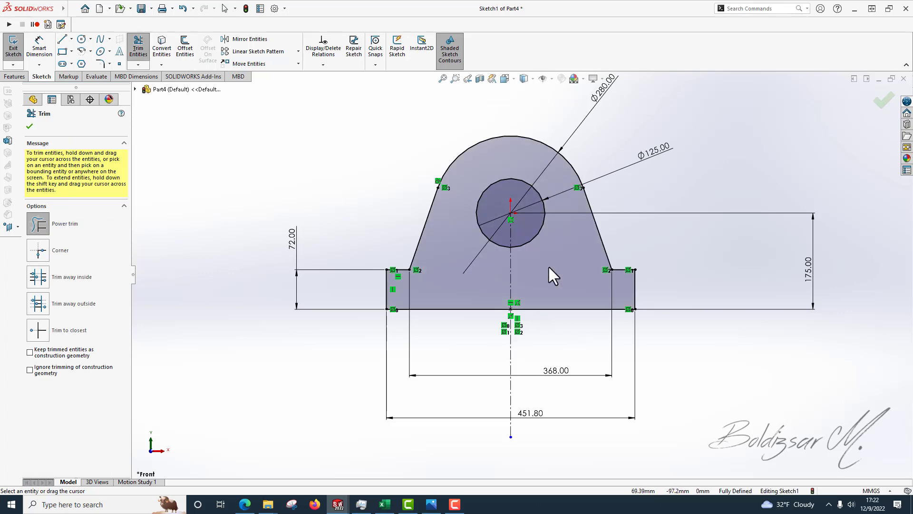
# - Extrude the housing profile 150 mm, symmetric about its sketch plane with the Mid Plane end condition
pyautogui.click(15, 77)
pyautogui.click(22, 54)
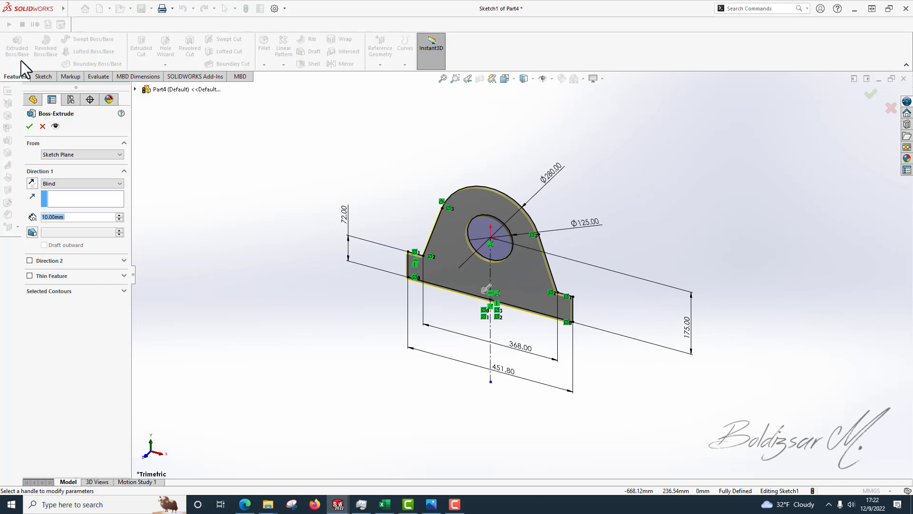
pyautogui.click(63, 185)
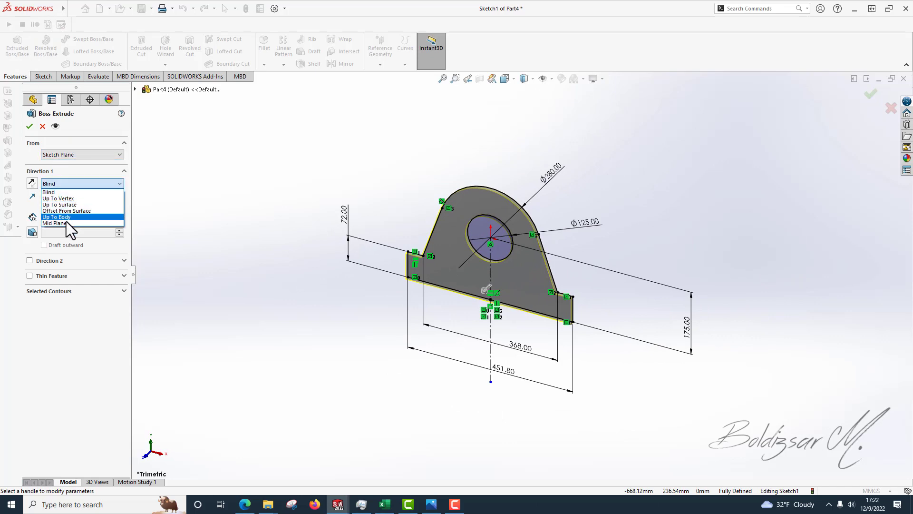
pyautogui.click(67, 221)
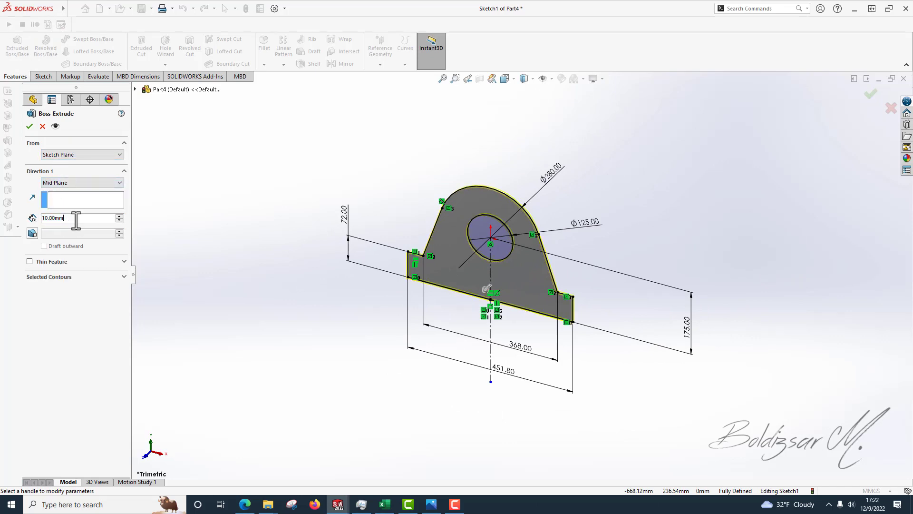
pyautogui.write('150')
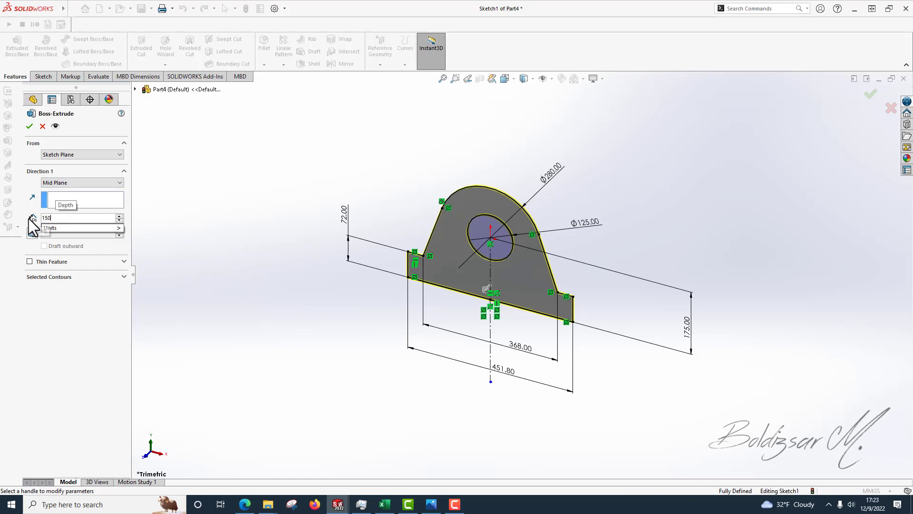
pyautogui.press('Return')
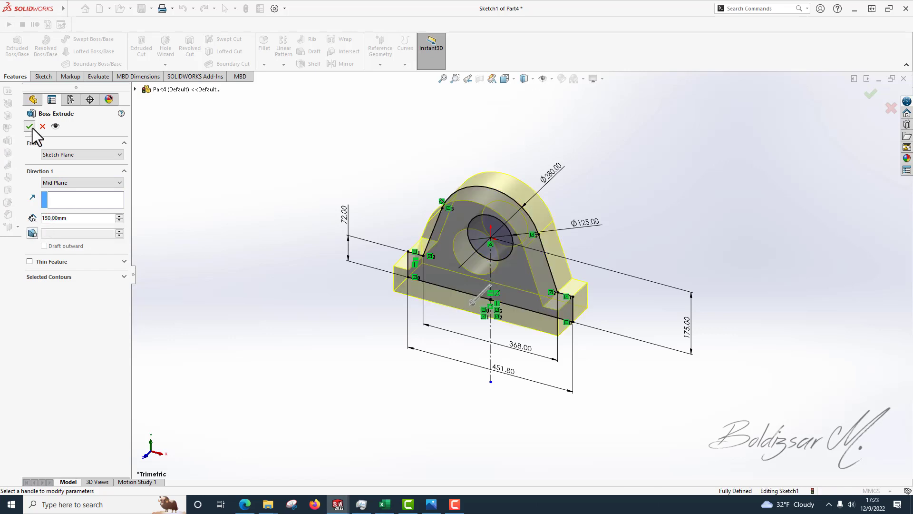
pyautogui.click(30, 127)
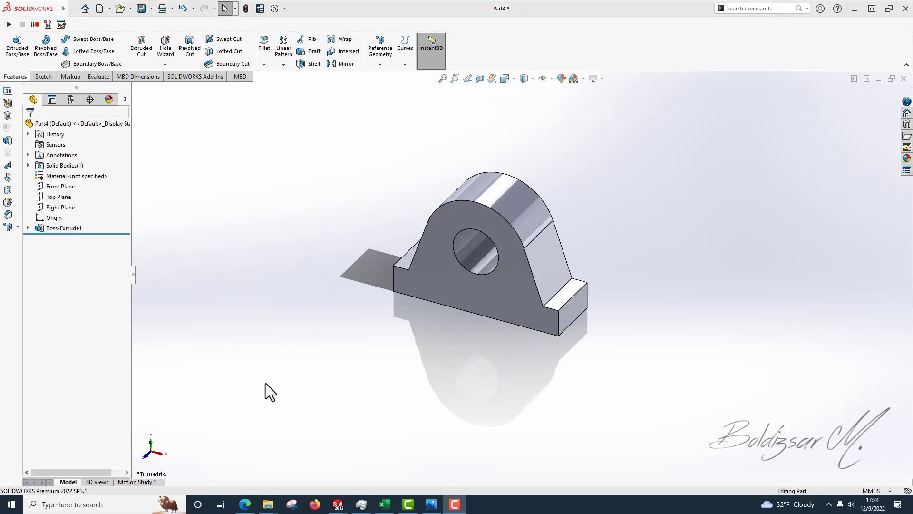
# - Start a sketch on the housing's front face and draw a circle about 190 mm in diameter centered on the origin
pyautogui.click(468, 283)
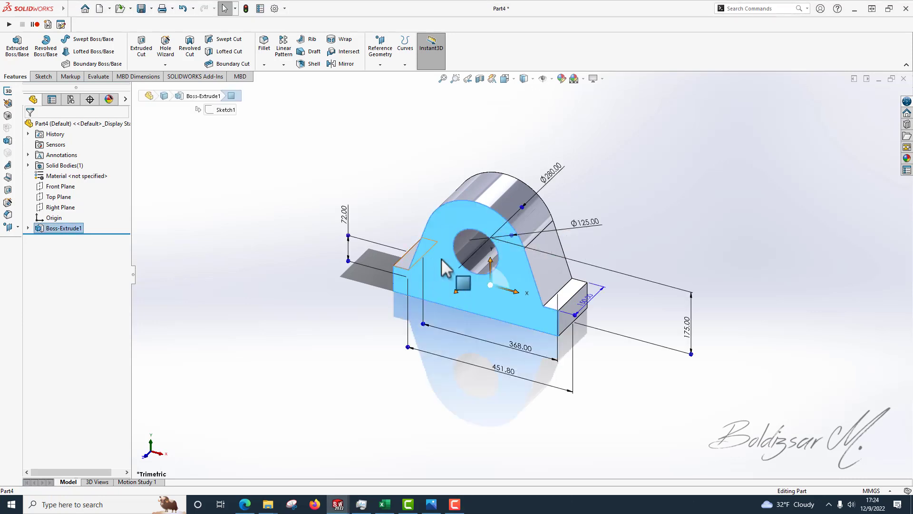
pyautogui.click(42, 77)
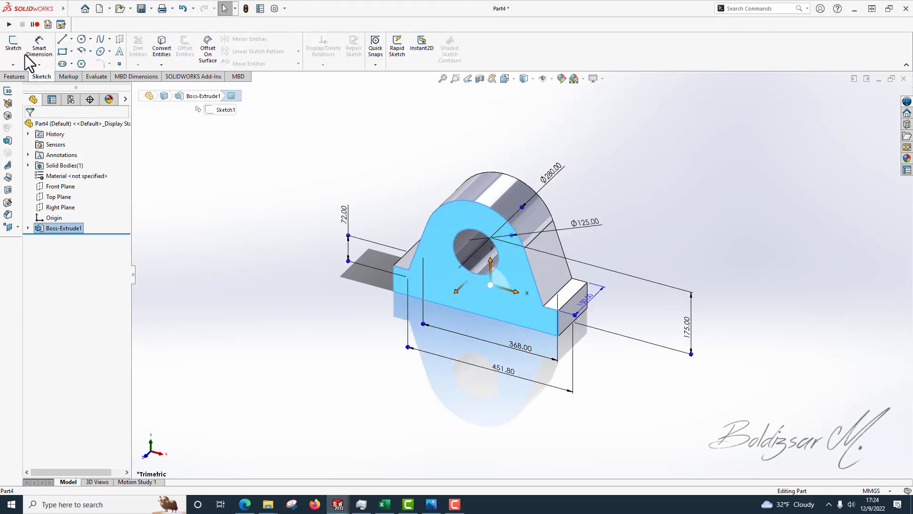
pyautogui.click(13, 48)
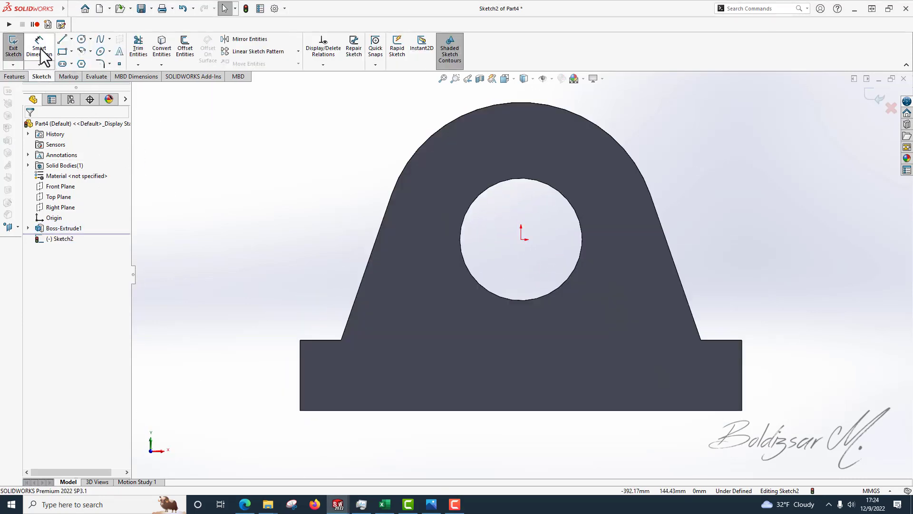
pyautogui.click(81, 39)
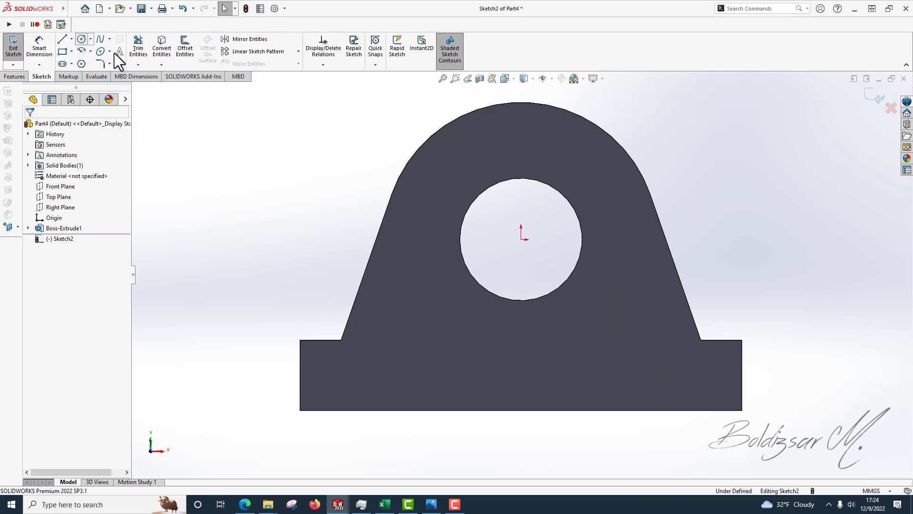
pyautogui.click(521, 239)
pyautogui.click(600, 191)
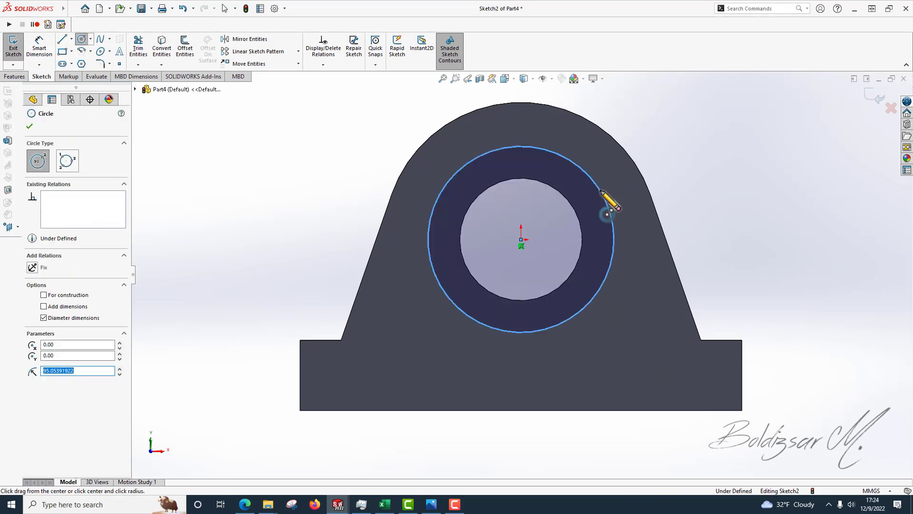
# - Dimension the new circle's diameter as 192 mm
pyautogui.press('d')
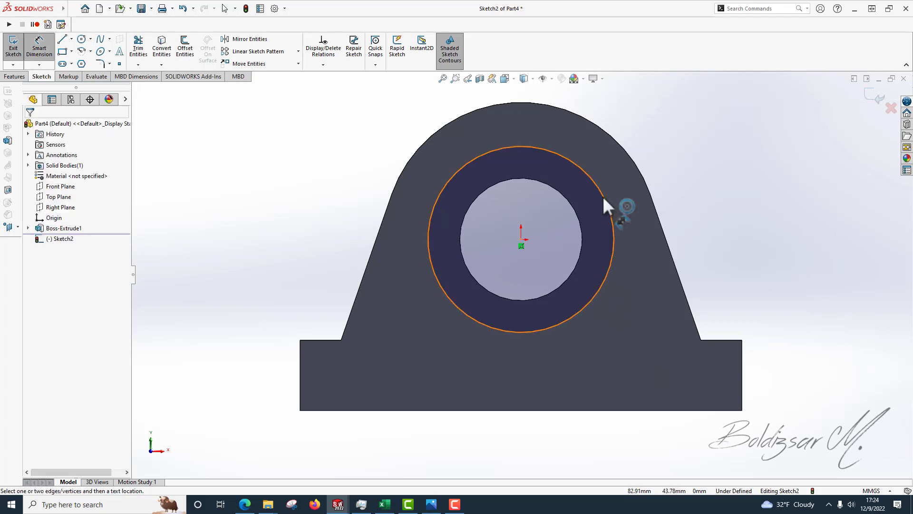
pyautogui.click(604, 195)
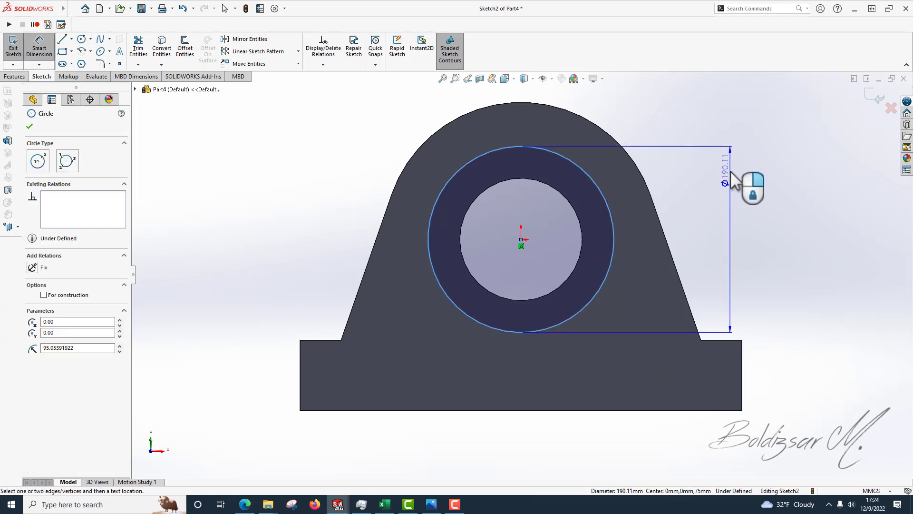
pyautogui.click(736, 180)
pyautogui.write('192')
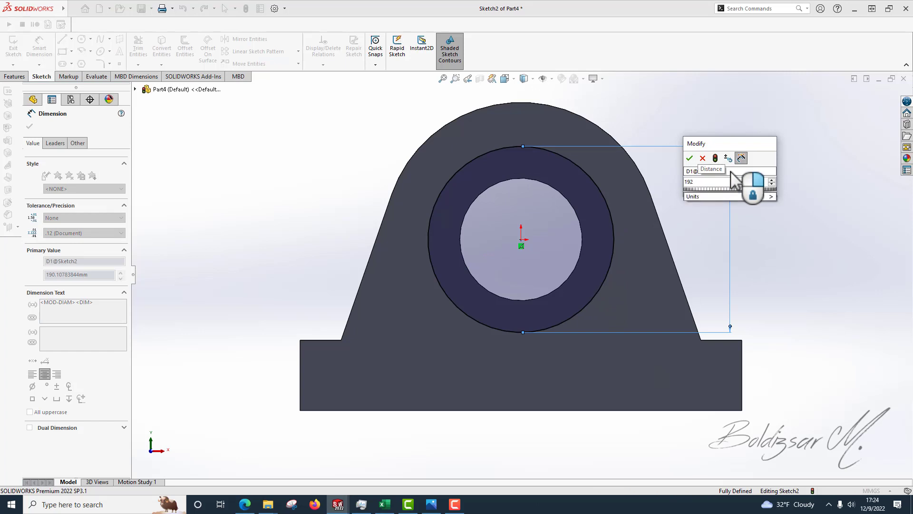
pyautogui.press('Return')
pyautogui.press('Escape')
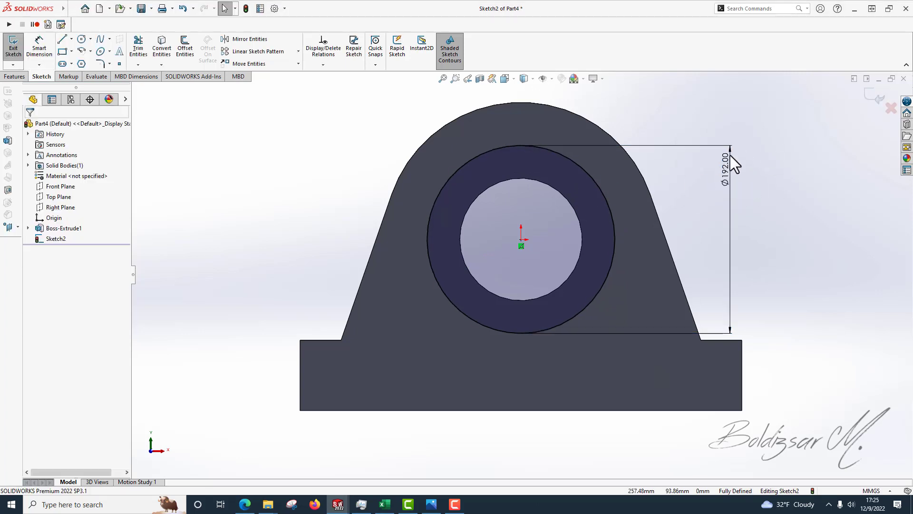
# - Convert the bore's circular edge on the front face into a sketch entity
pyautogui.click(577, 209)
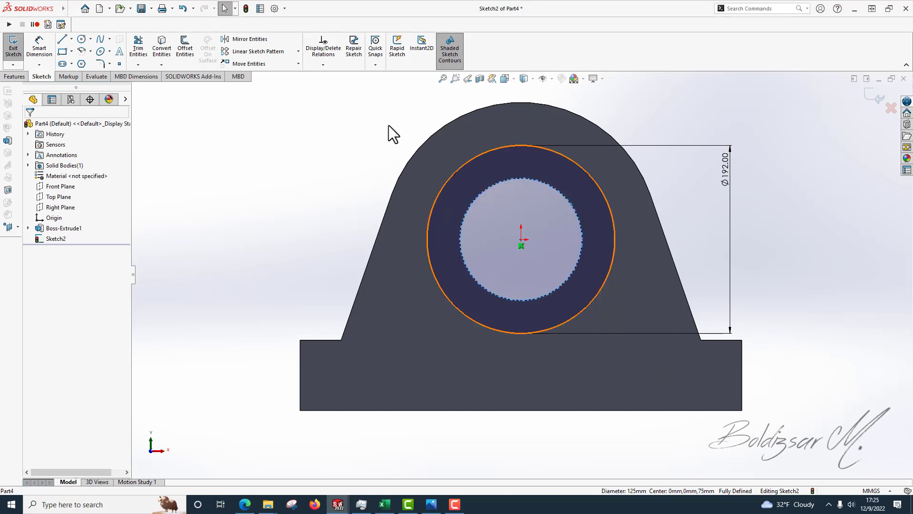
pyautogui.click(162, 49)
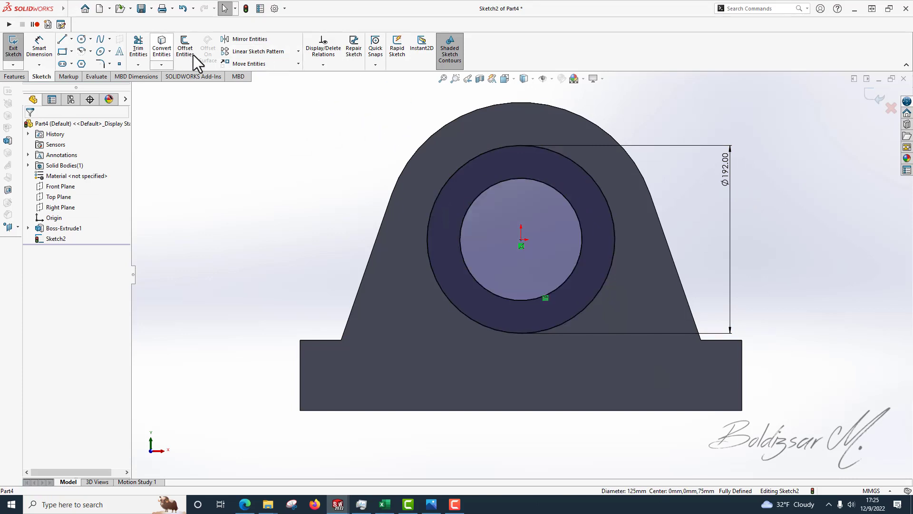
pyautogui.click(312, 134)
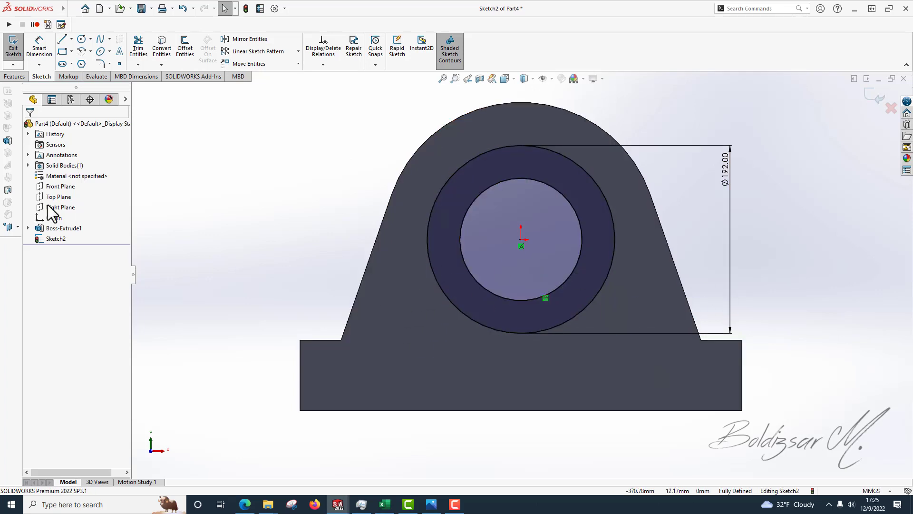
# - Extrude the ring between the two circles 21.8 mm outward from the front face as a Blind boss
pyautogui.click(17, 78)
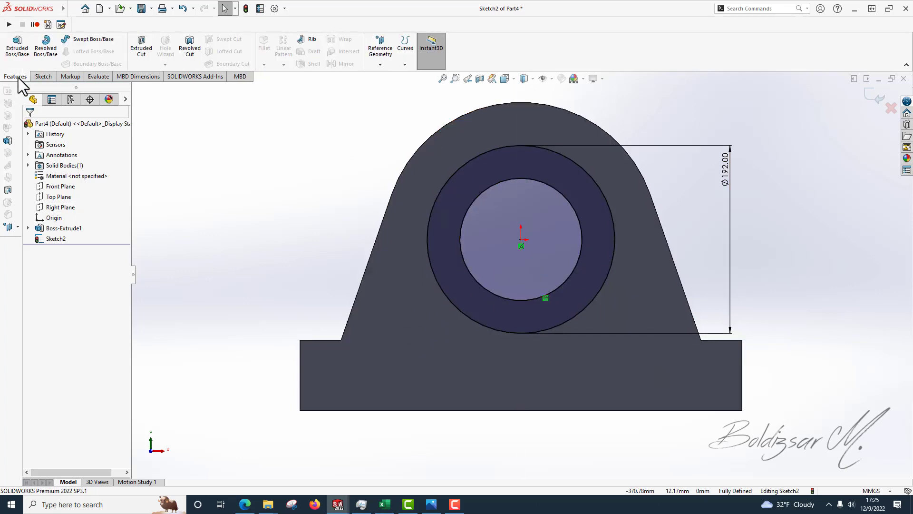
pyautogui.click(13, 50)
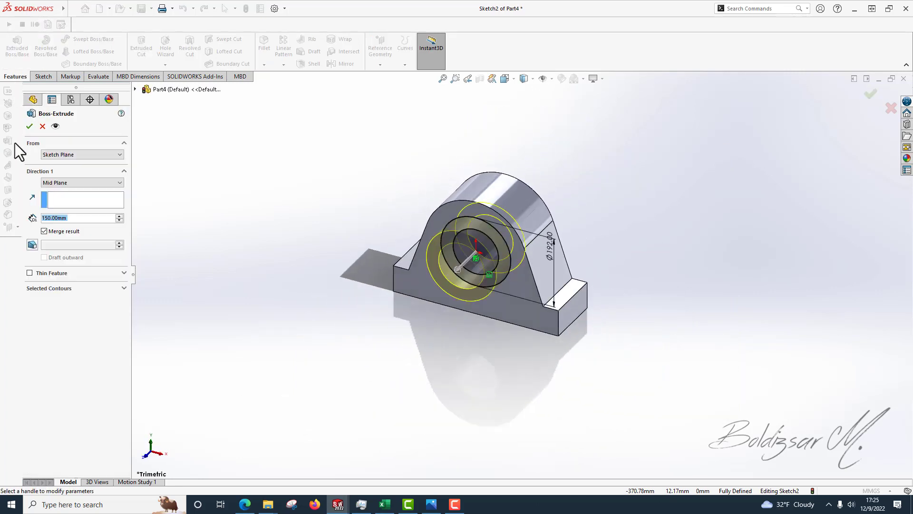
pyautogui.write('21.')
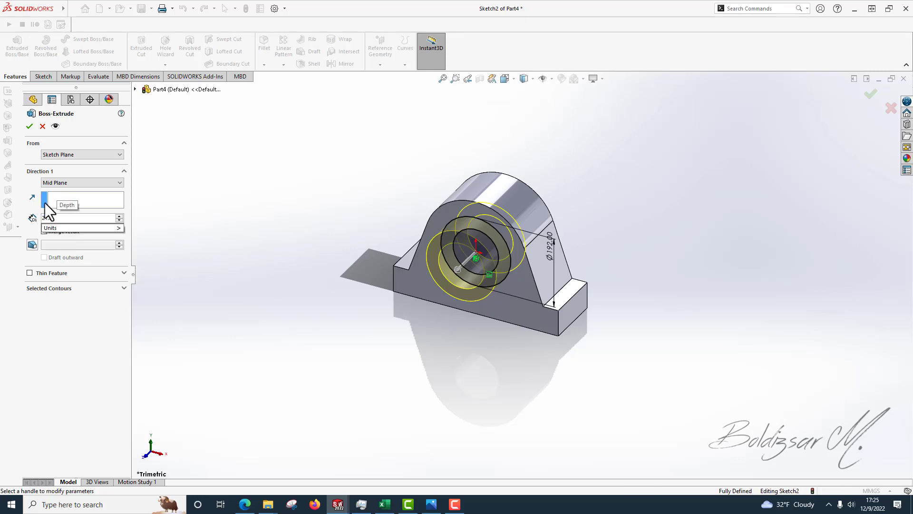
pyautogui.write('8')
pyautogui.click(81, 181)
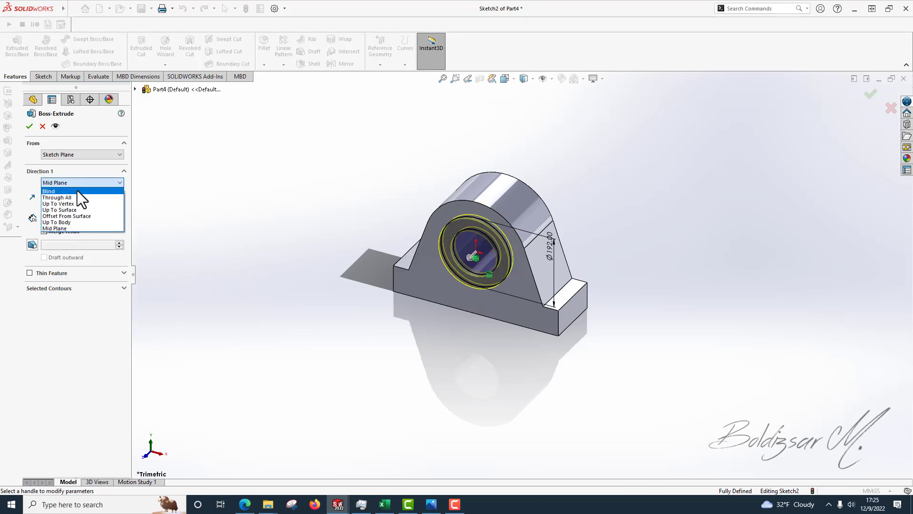
pyautogui.click(77, 191)
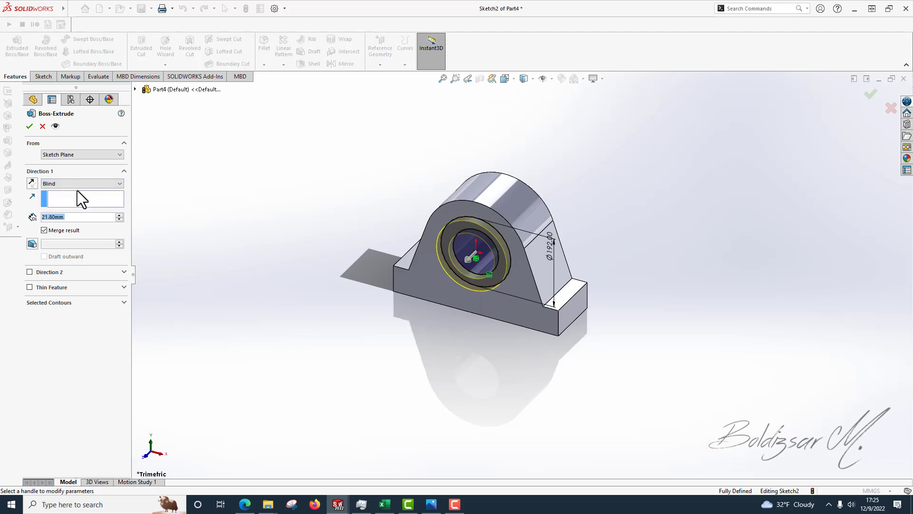
pyautogui.click(29, 126)
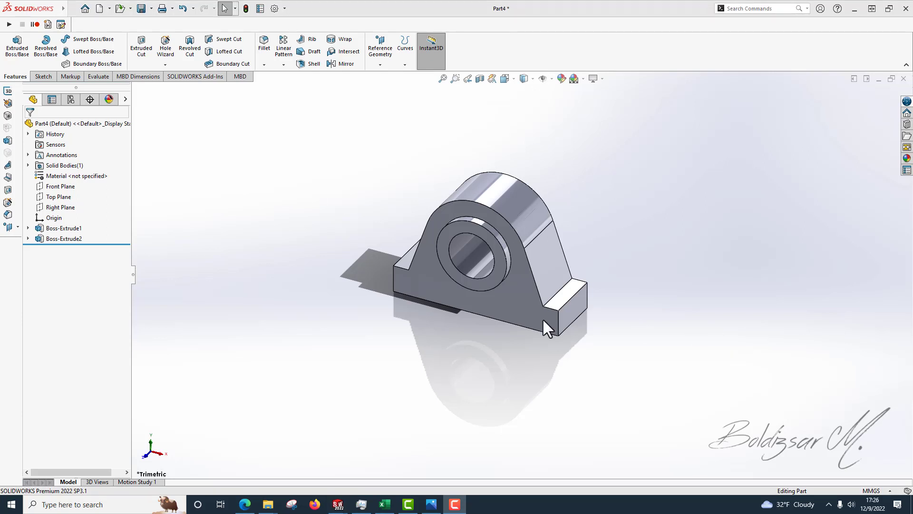
# - Mirror the ring boss about the Front Plane onto the housing's rear face
pyautogui.click(283, 65)
pyautogui.click(296, 99)
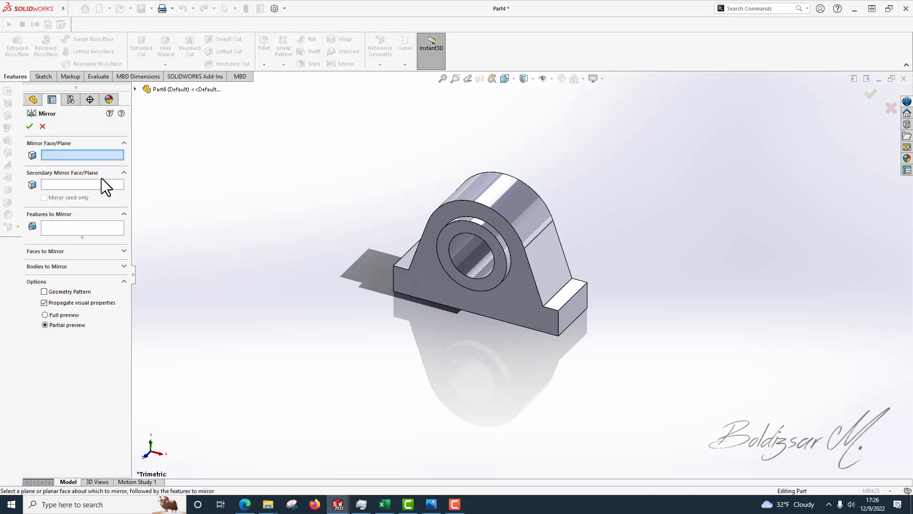
pyautogui.click(135, 89)
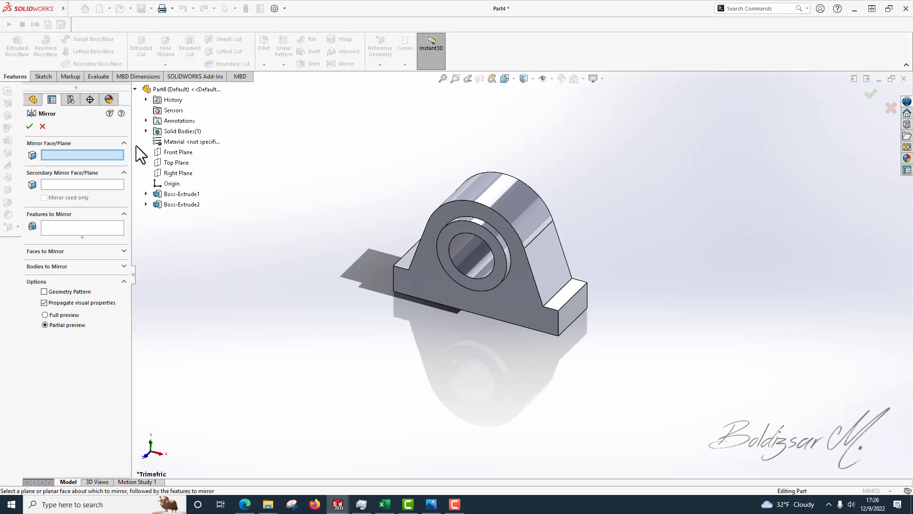
pyautogui.click(172, 153)
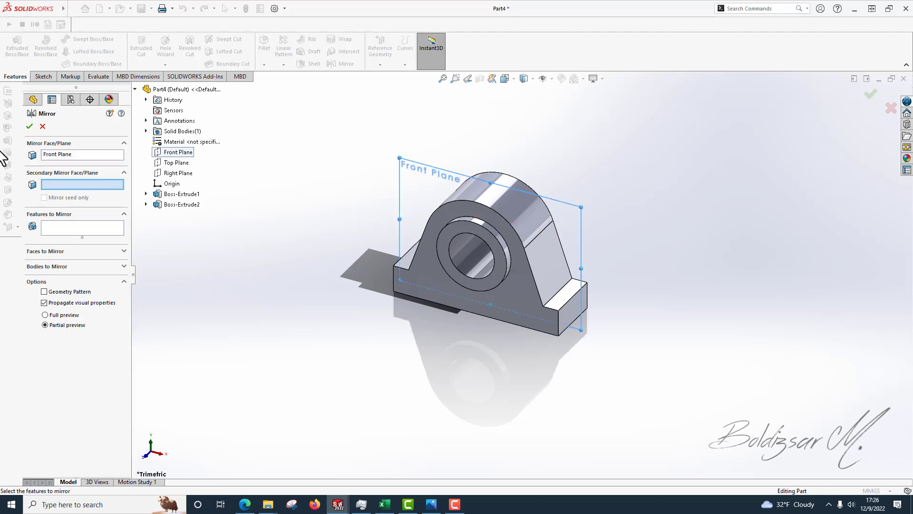
pyautogui.click(60, 223)
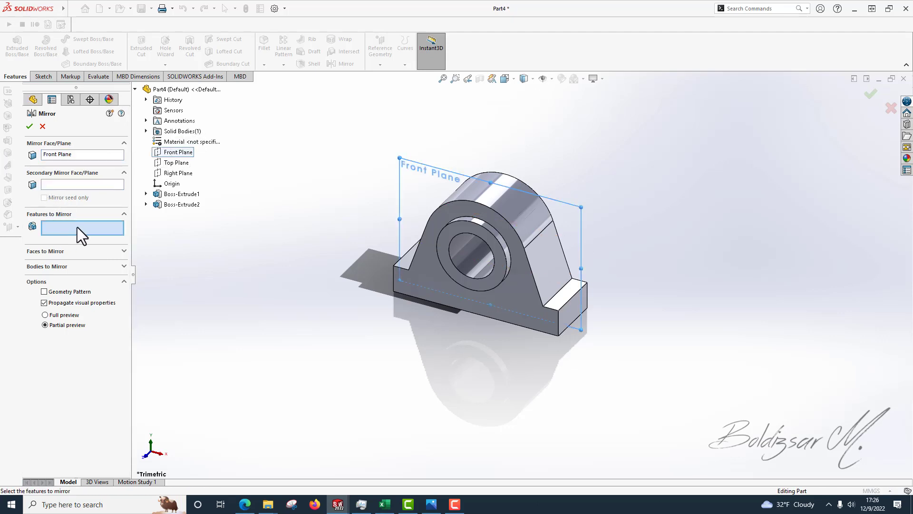
pyautogui.click(176, 205)
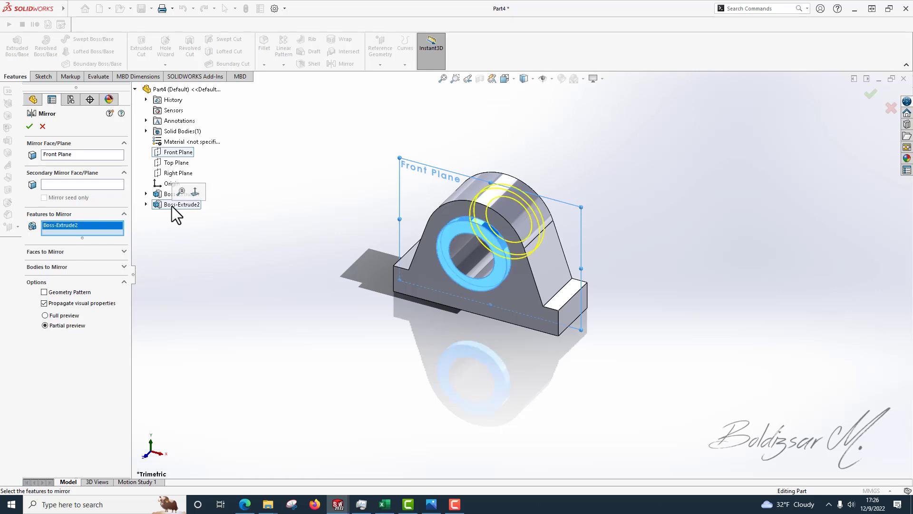
pyautogui.click(28, 127)
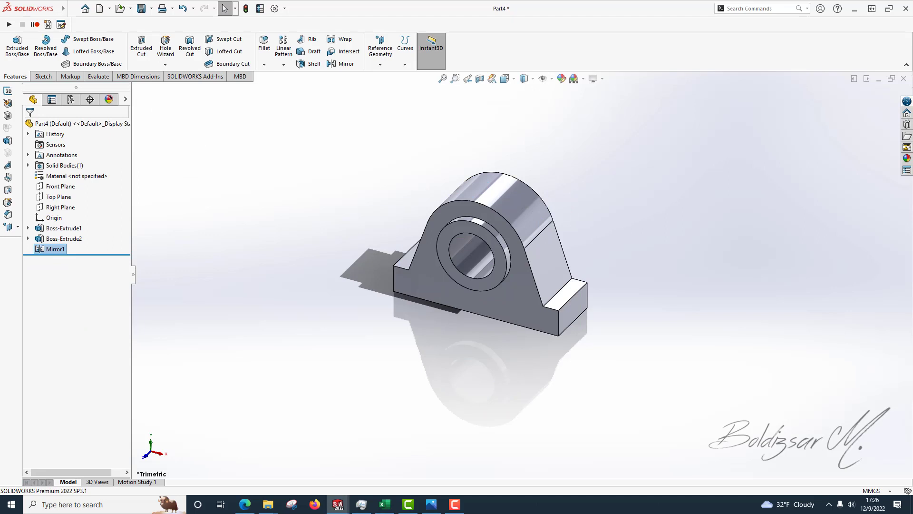
# - Fillet the circular edges where both ring bosses meet the housing's front and rear faces with a 15 mm radius
pyautogui.press('F10')
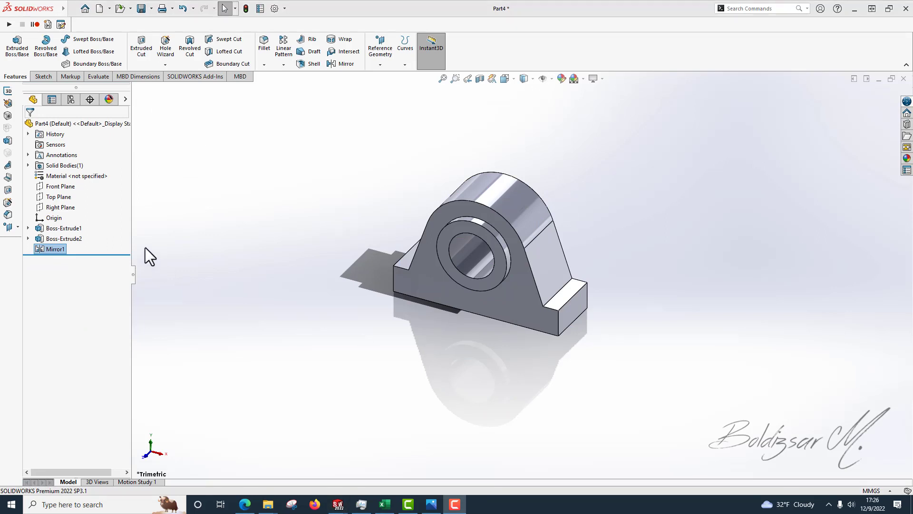
pyautogui.click(219, 192)
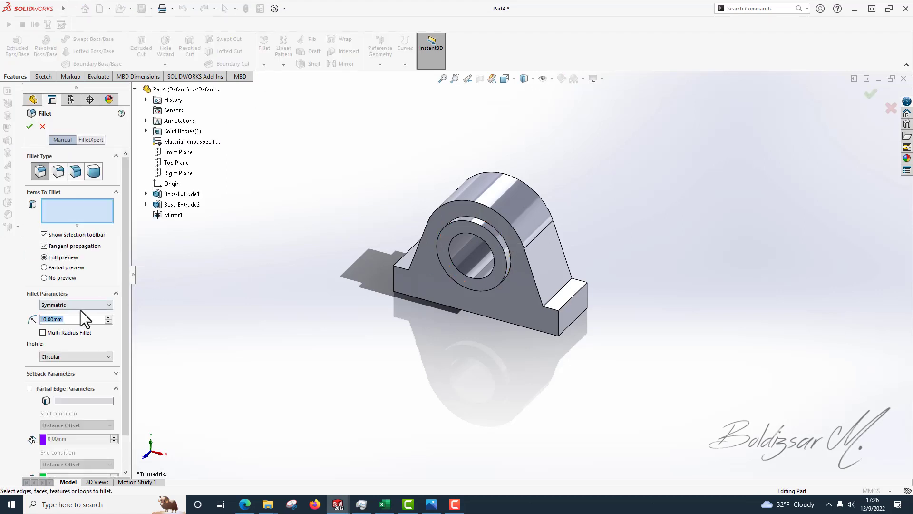
pyautogui.write('15')
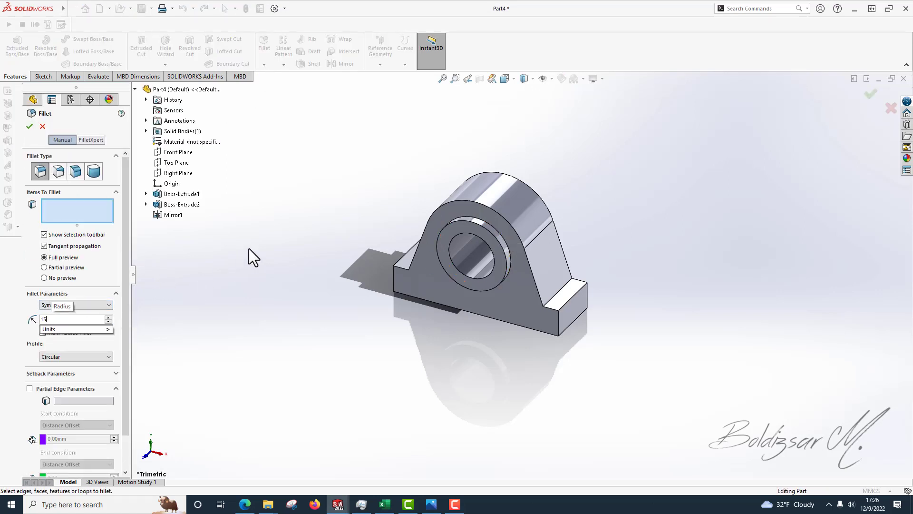
pyautogui.click(483, 221)
pyautogui.moveTo(469, 237); pyautogui.dragTo(488, 200, button='middle')
pyautogui.scroll(-5, 490, 202)
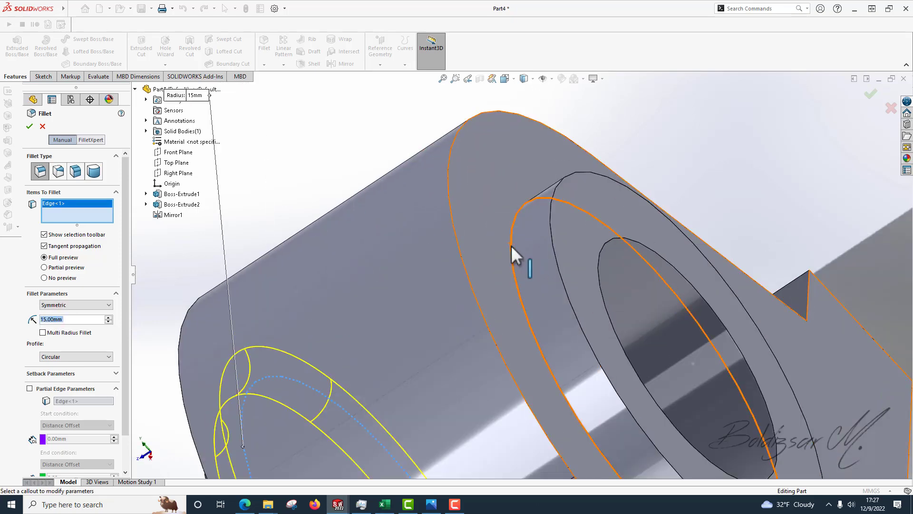
pyautogui.click(512, 246)
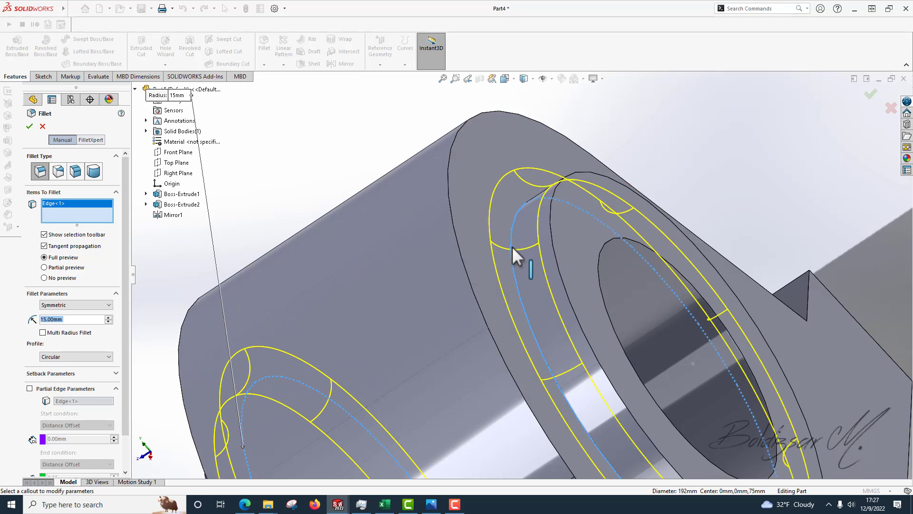
pyautogui.click(29, 126)
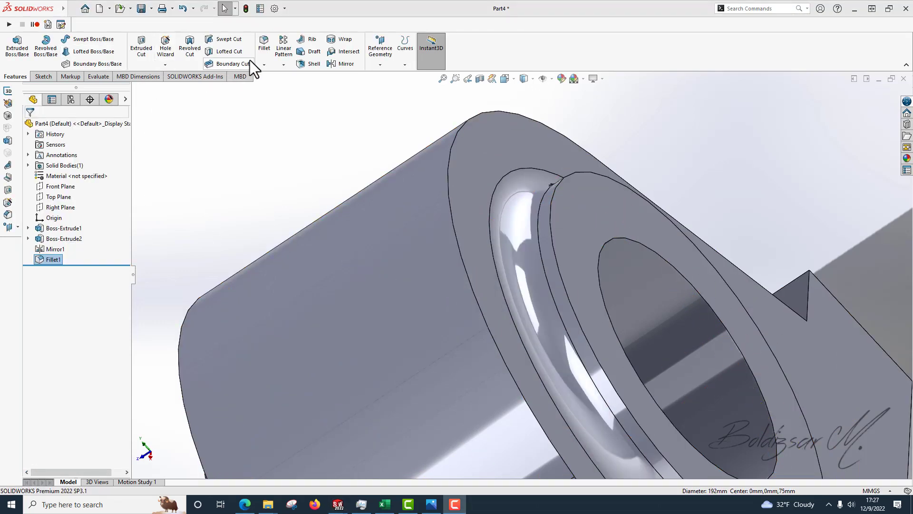
# - Fillet the outer circular rim edges of the front and rear ring bosses with an 8 mm radius
pyautogui.click(261, 47)
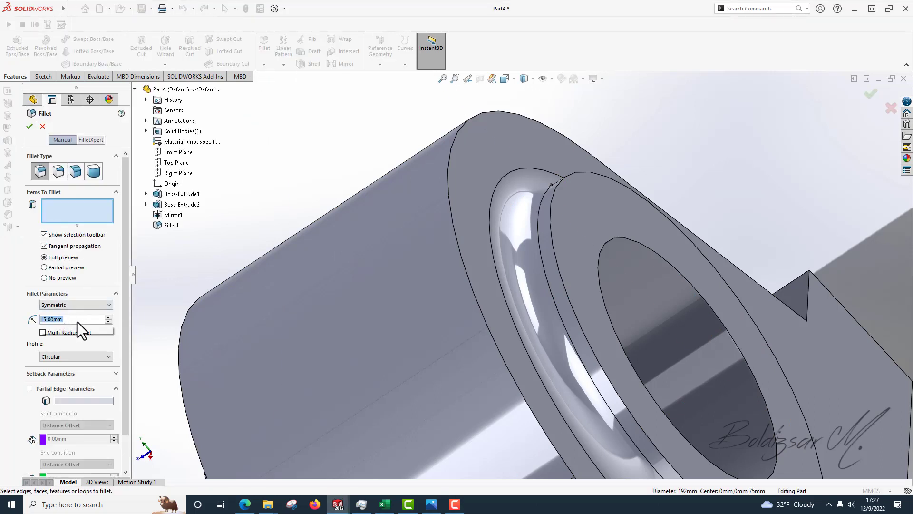
pyautogui.write('8')
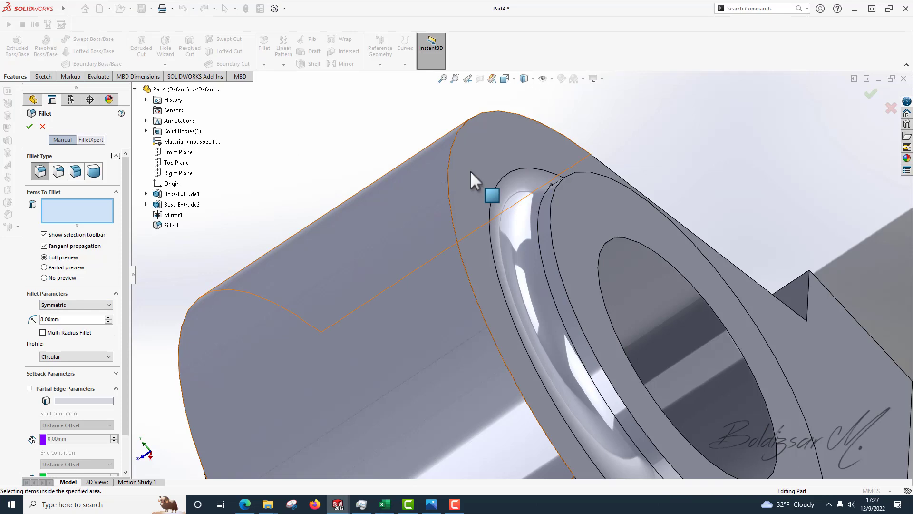
pyautogui.click(568, 176)
pyautogui.scroll(5, 526, 206)
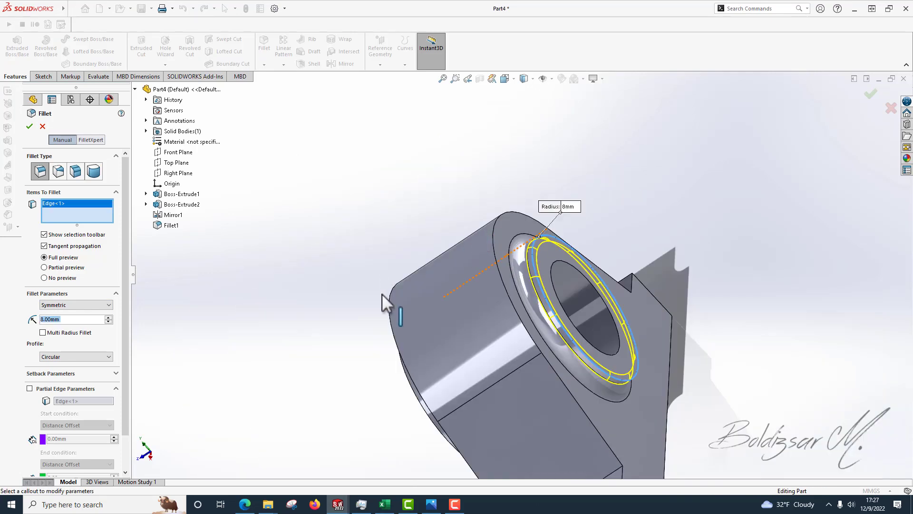
pyautogui.moveTo(381, 293); pyautogui.dragTo(518, 204, button='middle')
pyautogui.scroll(-5, 447, 316)
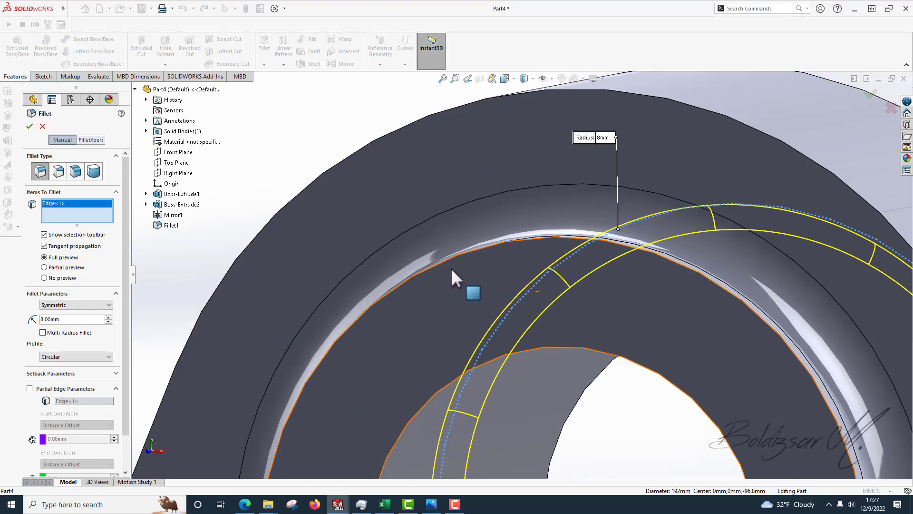
pyautogui.click(454, 257)
pyautogui.scroll(-3, 455, 257)
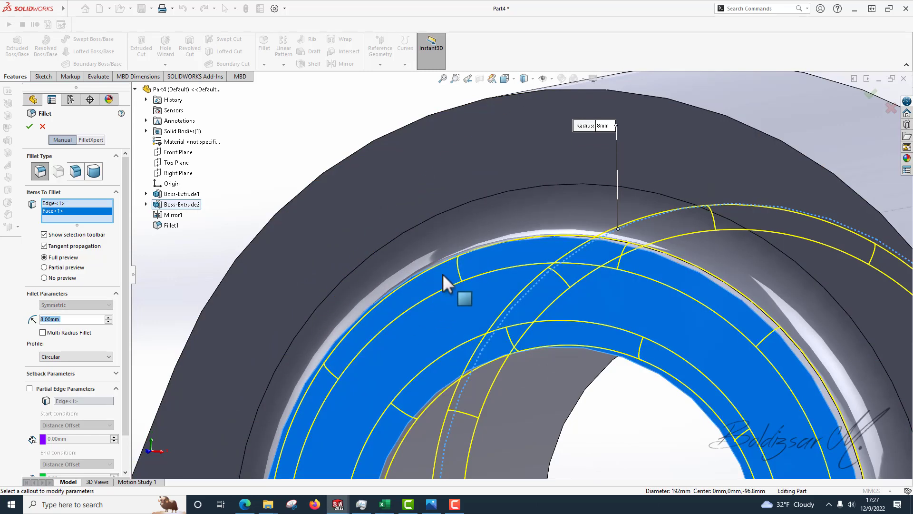
pyautogui.moveTo(445, 281); pyautogui.dragTo(144, 309, button='middle')
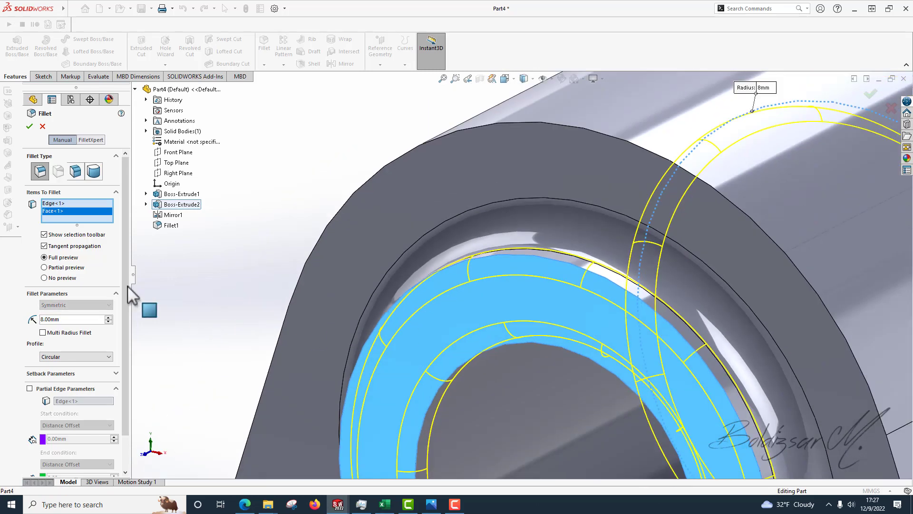
pyautogui.rightClick(75, 211)
pyautogui.click(89, 228)
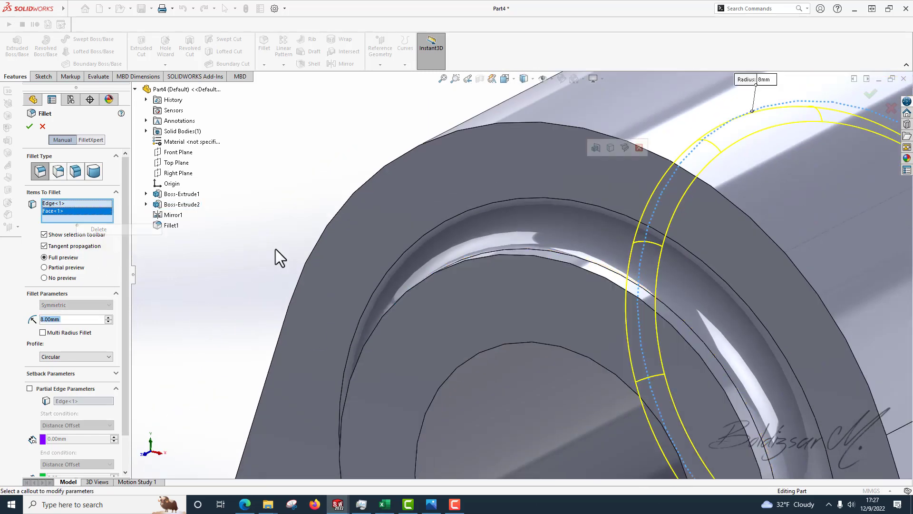
pyautogui.click(446, 268)
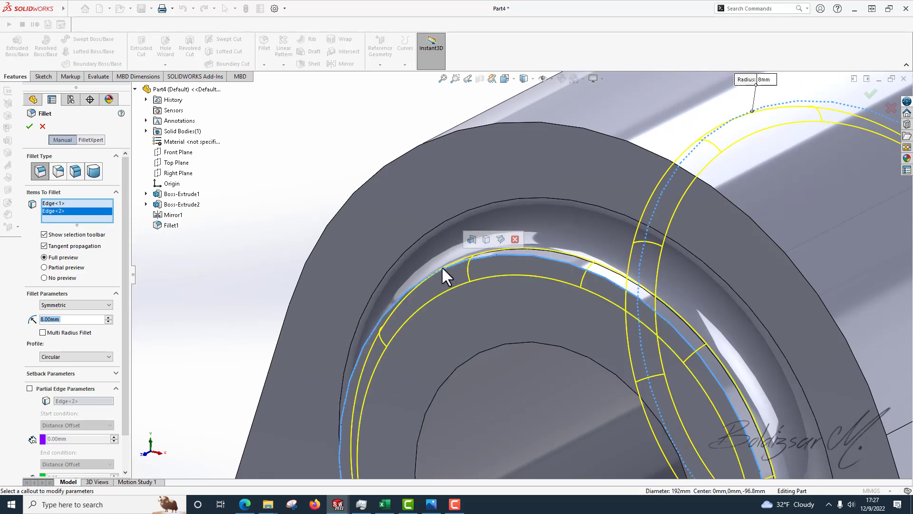
pyautogui.click(29, 127)
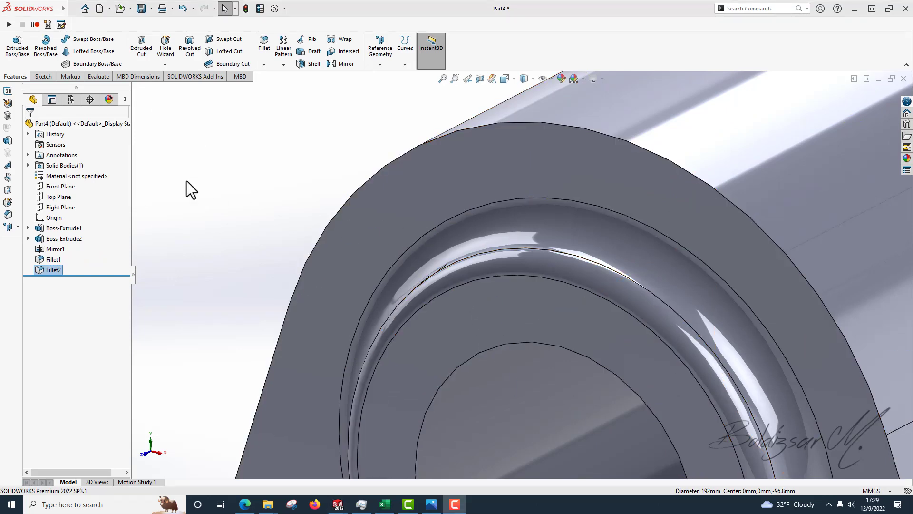
# - Start a 15 mm fillet and select the end faces of both base feet as items to fillet
pyautogui.press('f')
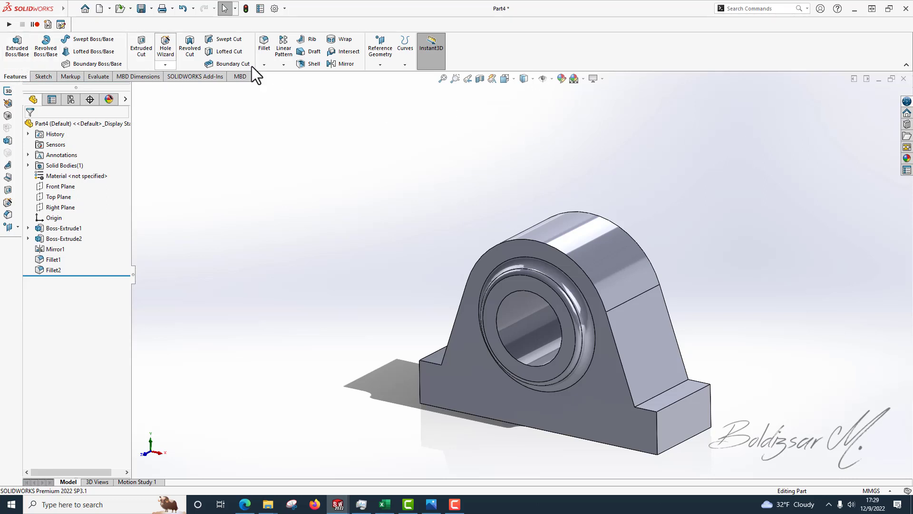
pyautogui.click(265, 42)
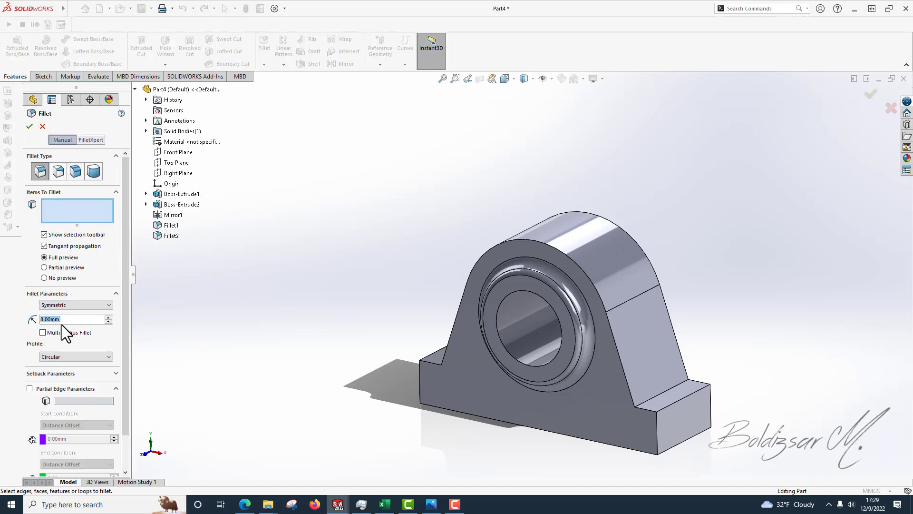
pyautogui.write('15')
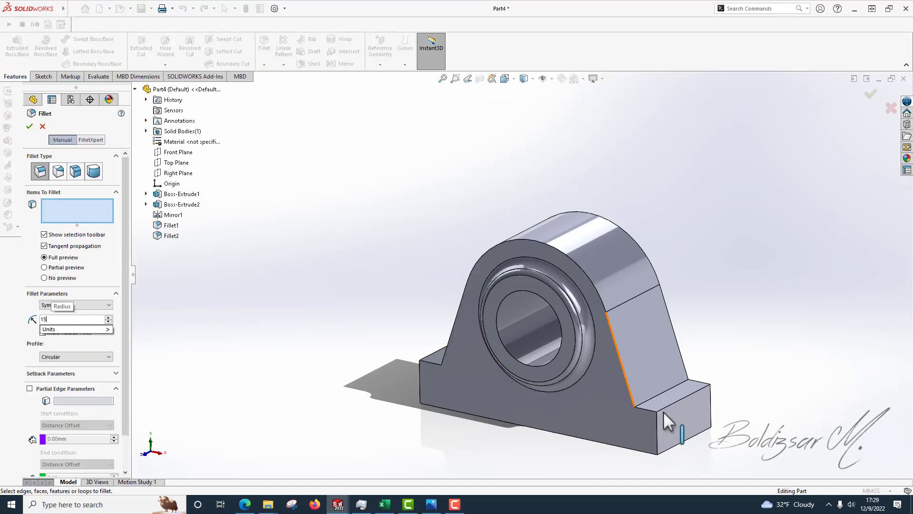
pyautogui.click(683, 420)
pyautogui.moveTo(590, 416); pyautogui.dragTo(628, 407, button='middle')
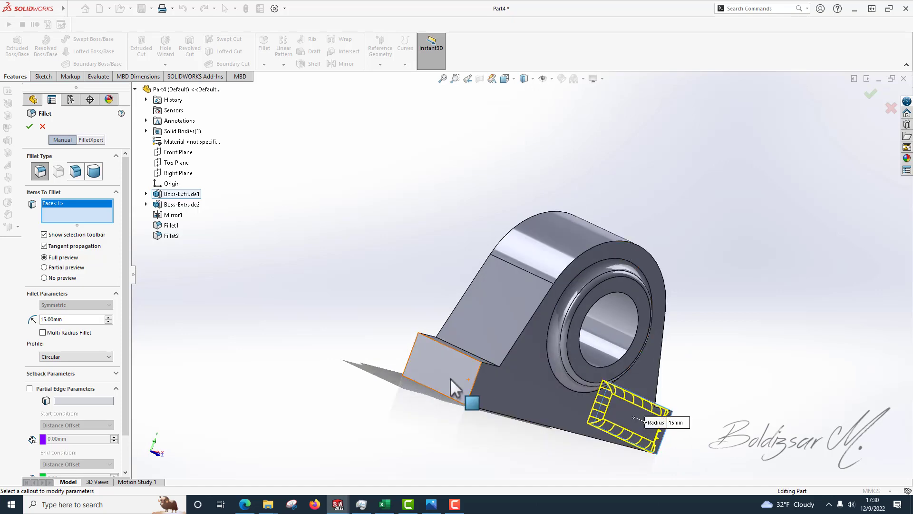
pyautogui.click(455, 373)
pyautogui.moveTo(466, 373); pyautogui.dragTo(461, 391, button='middle')
pyautogui.scroll(-2, 463, 391)
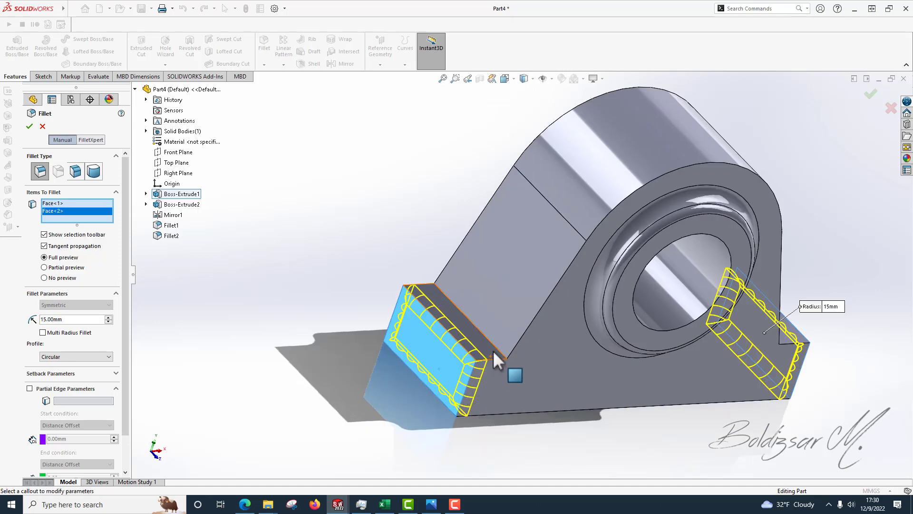
# - Add the two edges where the sloped flanks meet the feet and the housing's front and rear faces to the 15 mm fillet, and apply it
pyautogui.click(498, 348)
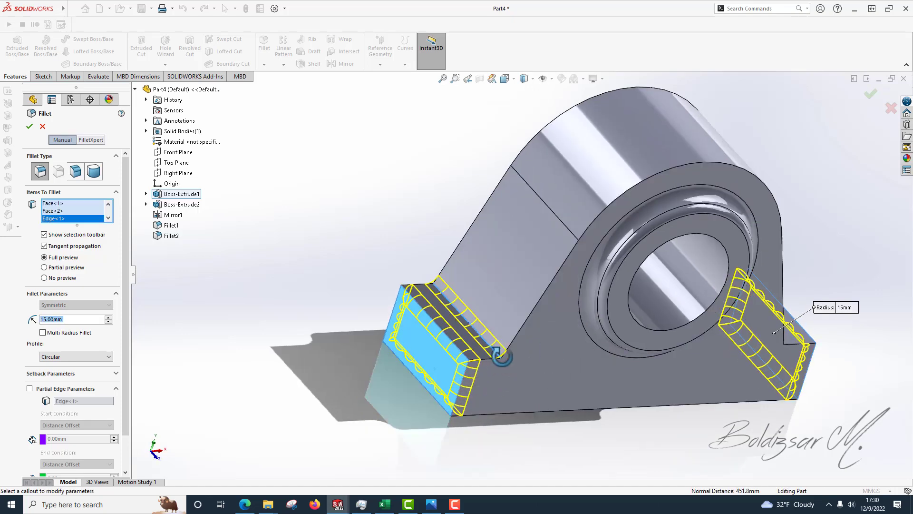
pyautogui.moveTo(505, 353); pyautogui.dragTo(619, 175, button='middle')
pyautogui.click(849, 302)
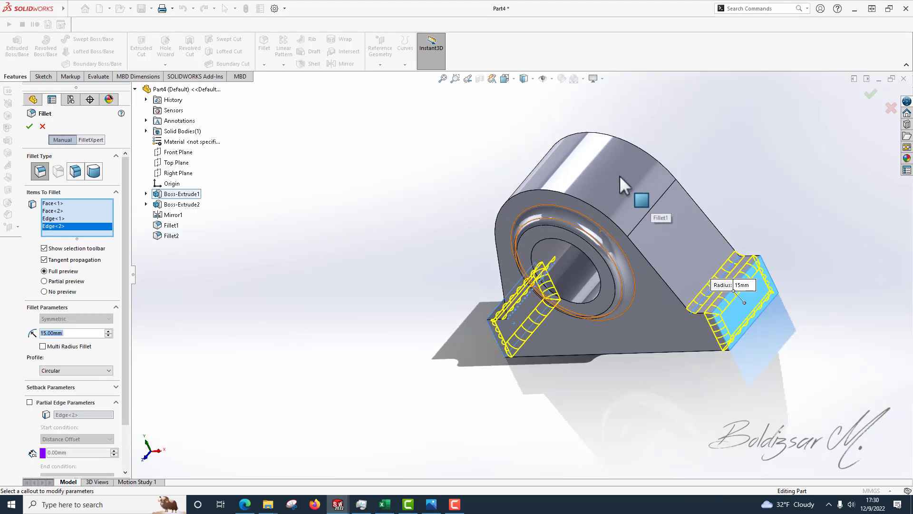
pyautogui.click(645, 304)
pyautogui.moveTo(644, 304)
pyautogui.mouseDown(button='middle')
pyautogui.moveTo(565, 347)
pyautogui.moveTo(650, 301)
pyautogui.mouseUp(button='middle')
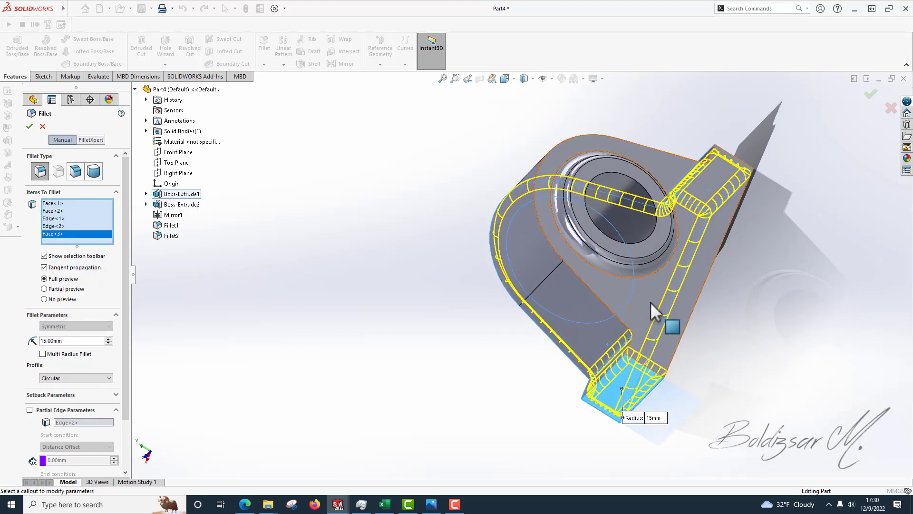
pyautogui.click(640, 300)
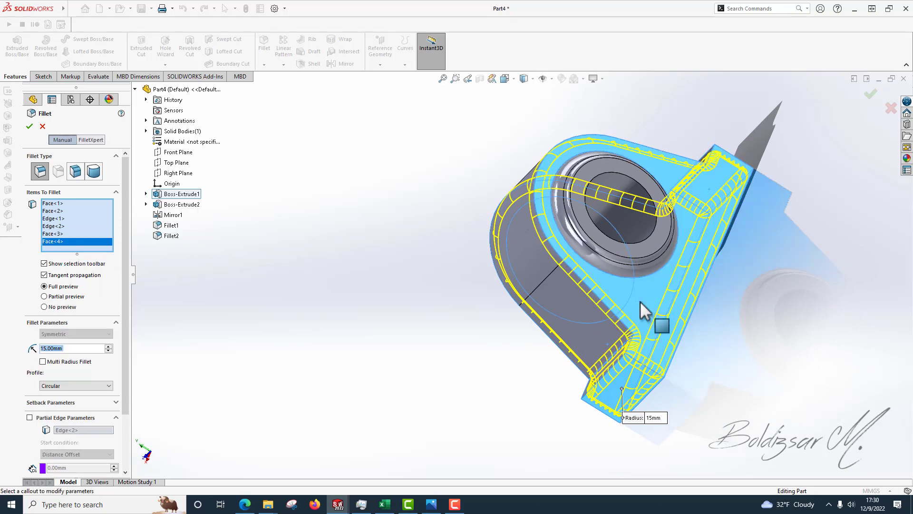
pyautogui.click(30, 126)
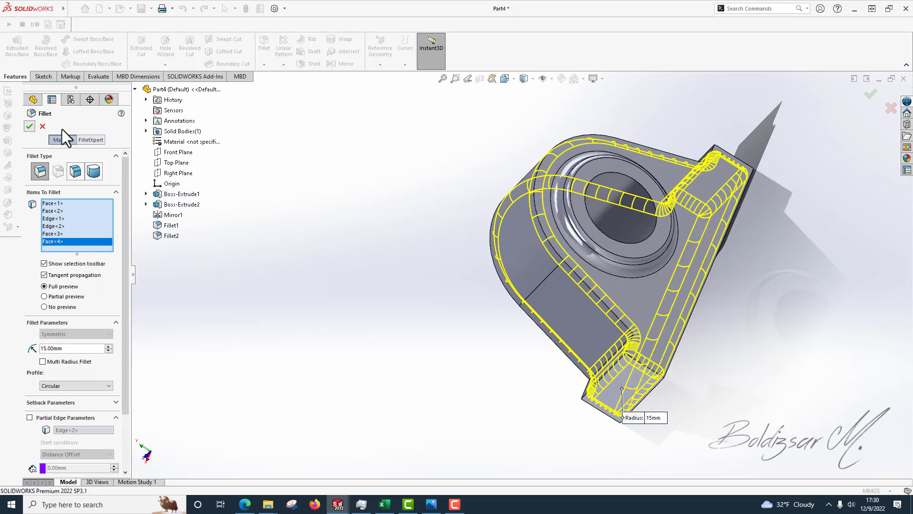
# - Orient the filleted housing to an isometric view from its front-left corner
pyautogui.moveTo(306, 216); pyautogui.dragTo(489, 190, button='middle')
pyautogui.press('space')
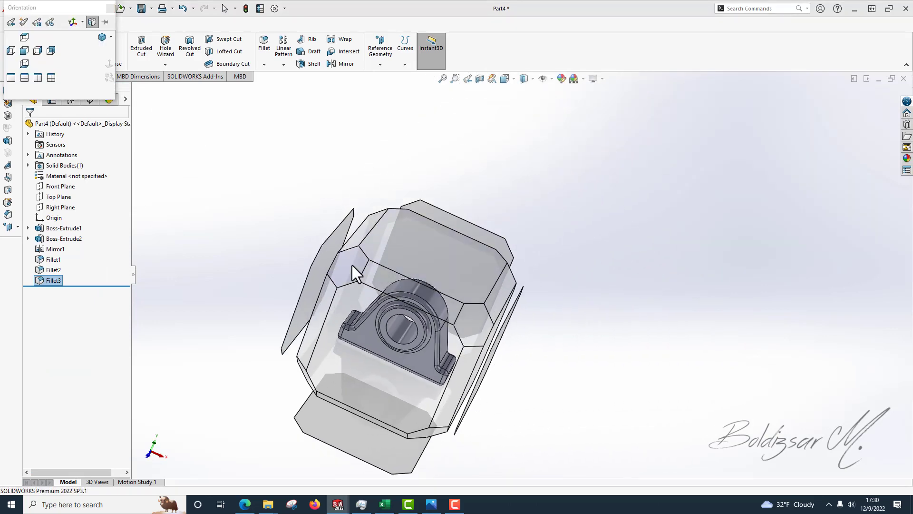
pyautogui.click(354, 265)
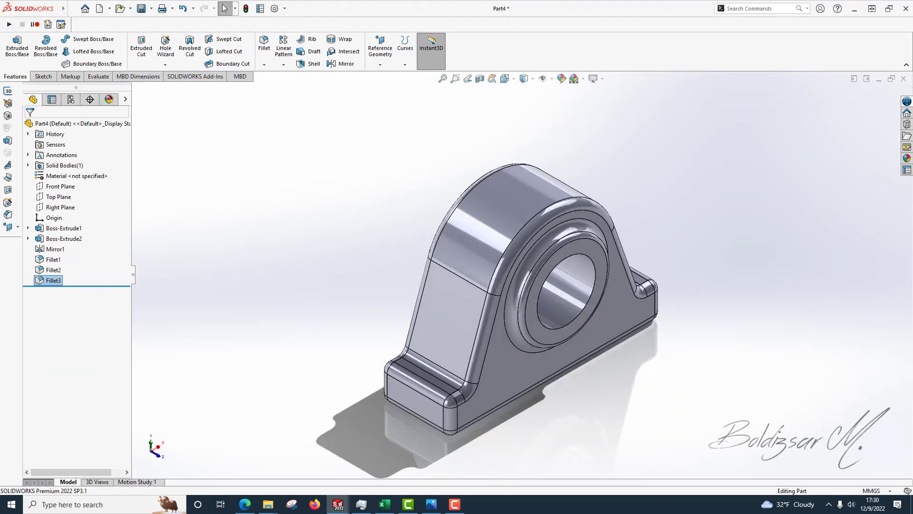